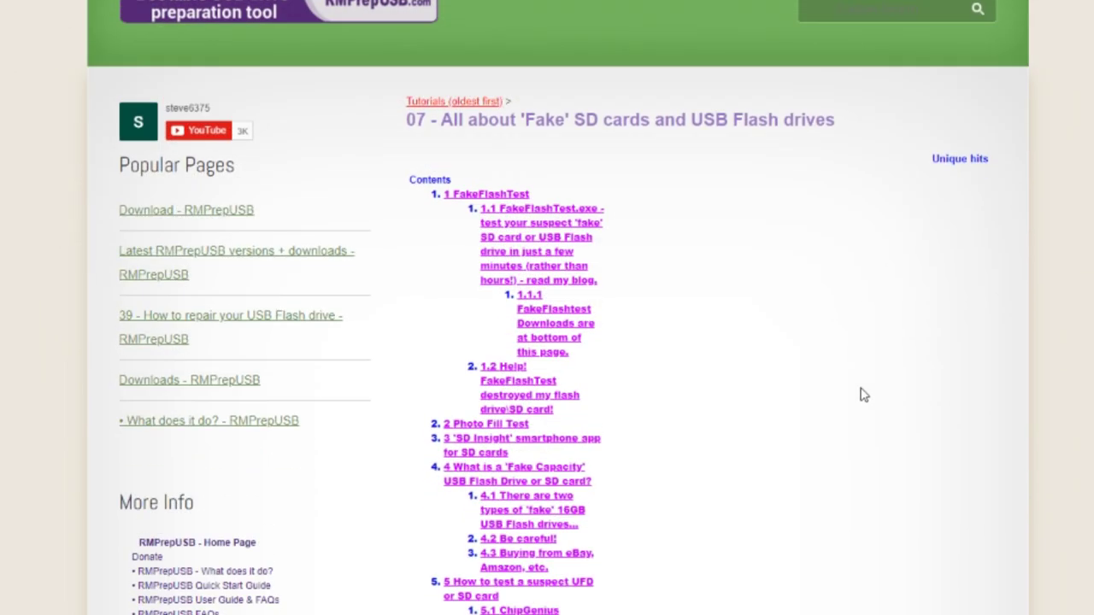
# - Download FAKEFLASHTEST_v1.1.2.zip from the RMPrepUSB site and select FAKEFLASHTEST.exe inside the archive
pyautogui.click(530, 220)
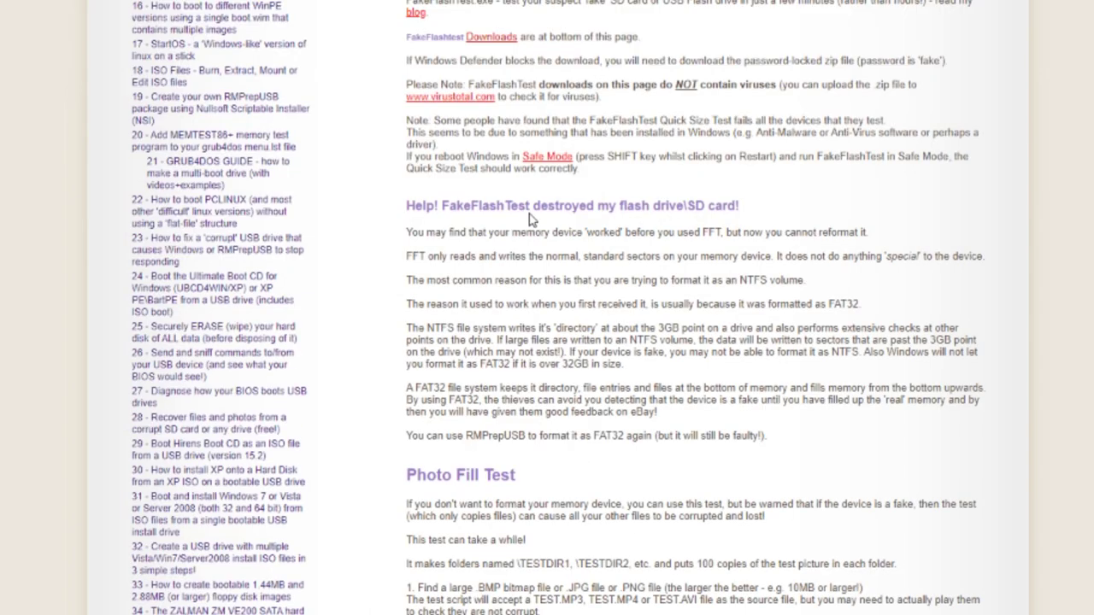
pyautogui.click(505, 40)
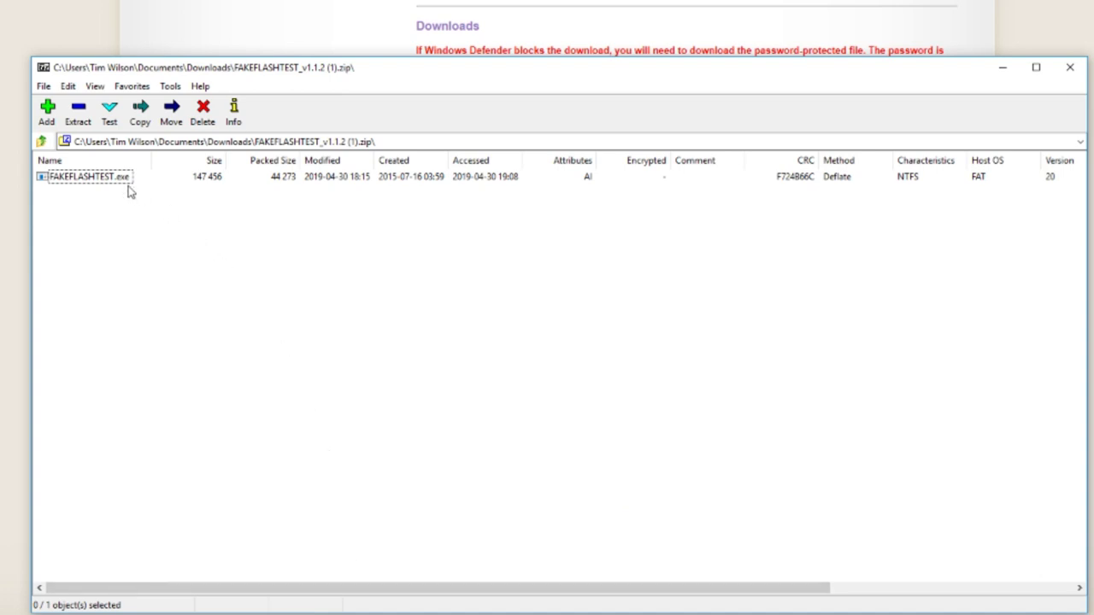
pyautogui.click(121, 183)
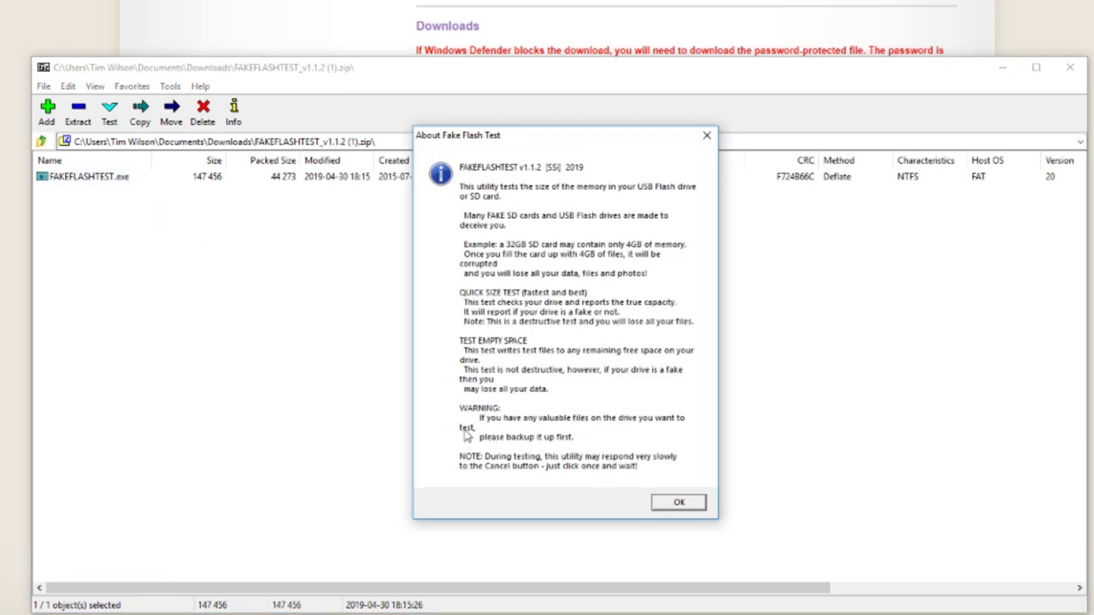
# - Run the destructive Quick Size Test on the 59.4GiB drive H: and confirm it PASSED
pyautogui.click(684, 504)
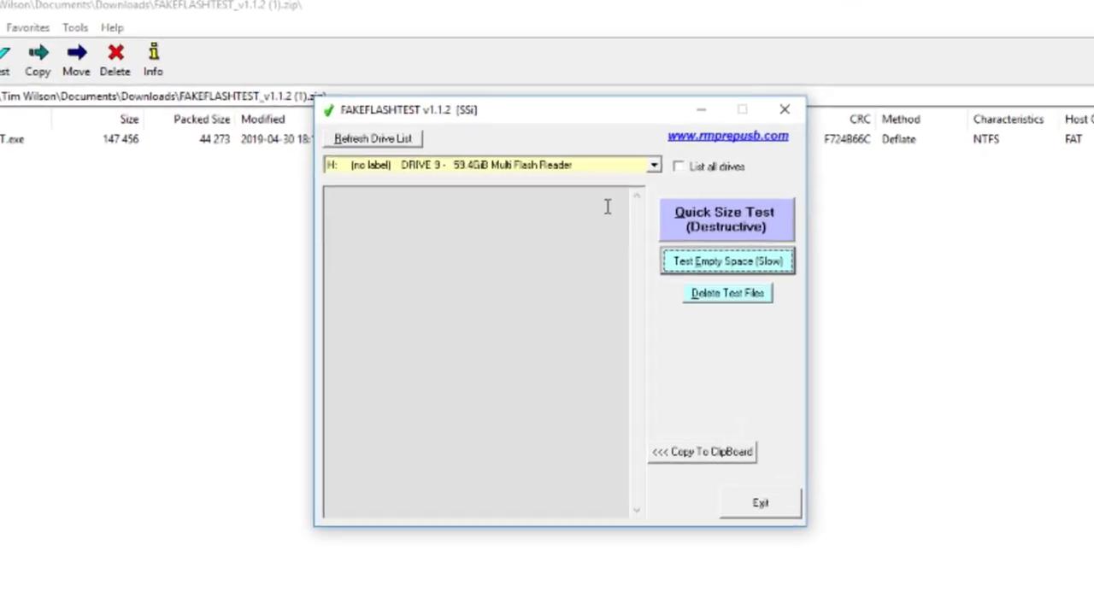
pyautogui.click(564, 189)
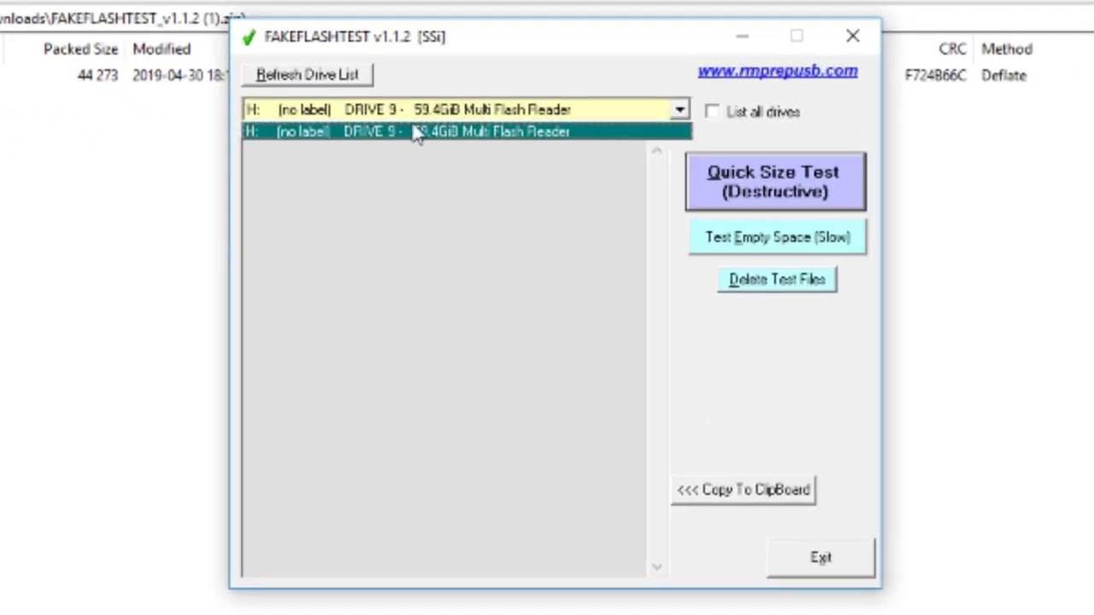
pyautogui.click(459, 120)
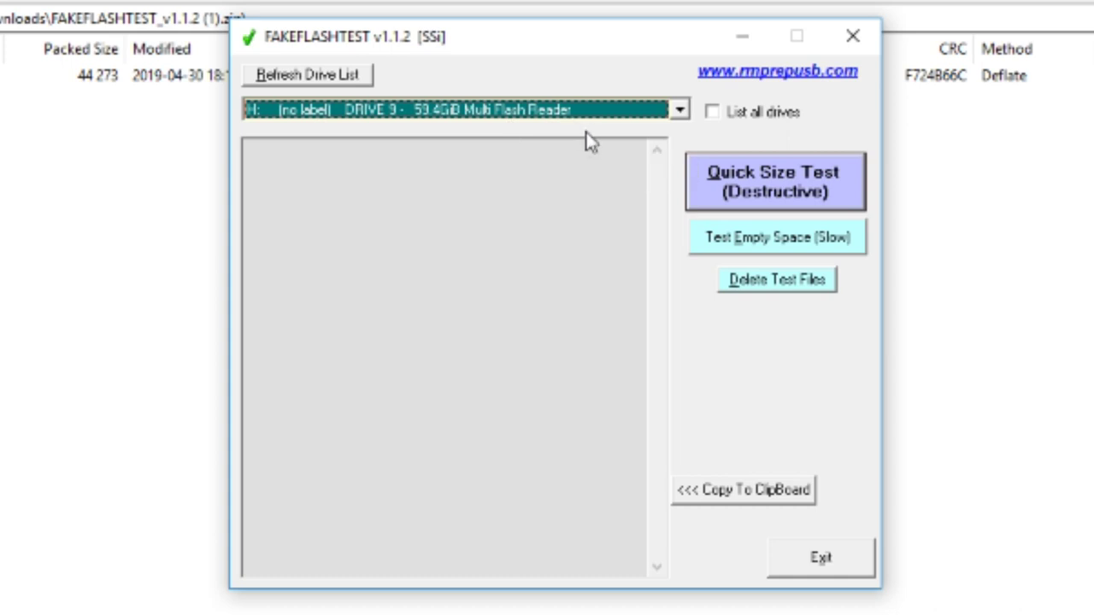
pyautogui.click(790, 182)
pyautogui.click(609, 407)
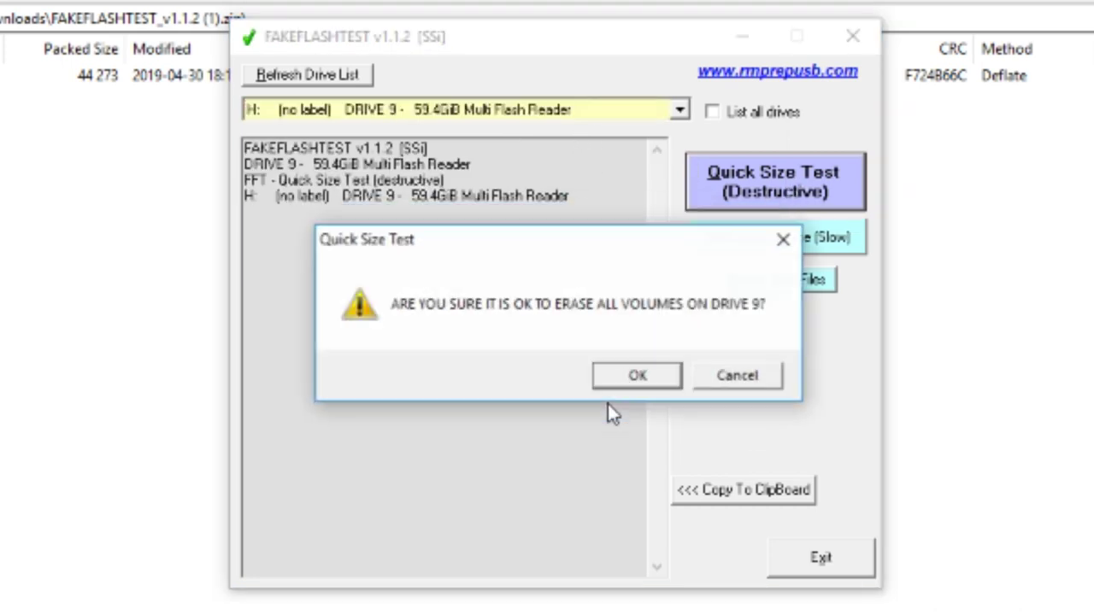
pyautogui.click(634, 381)
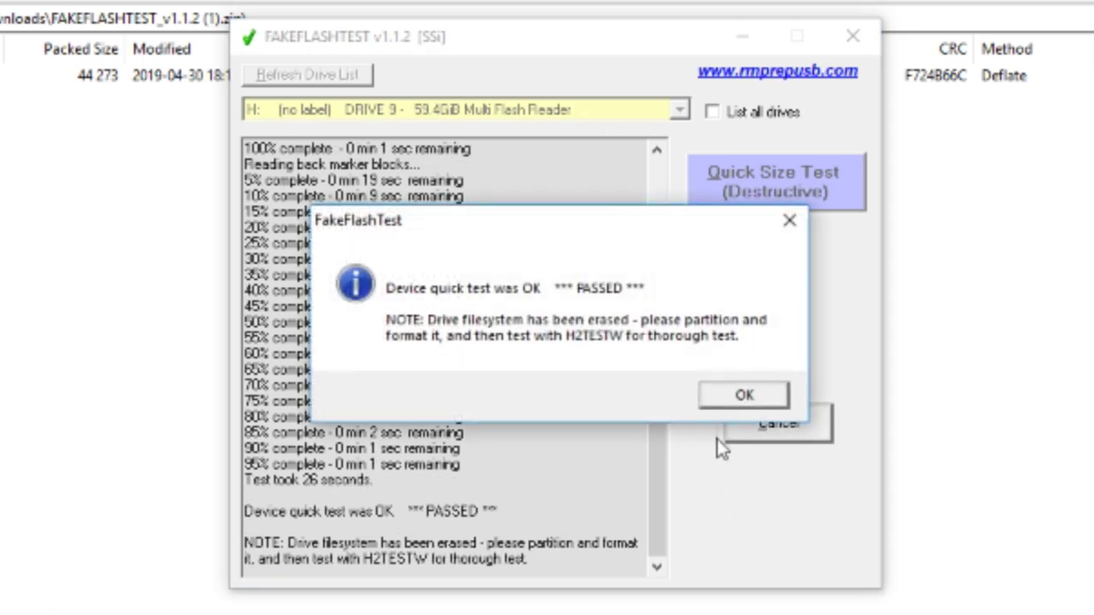
pyautogui.click(740, 398)
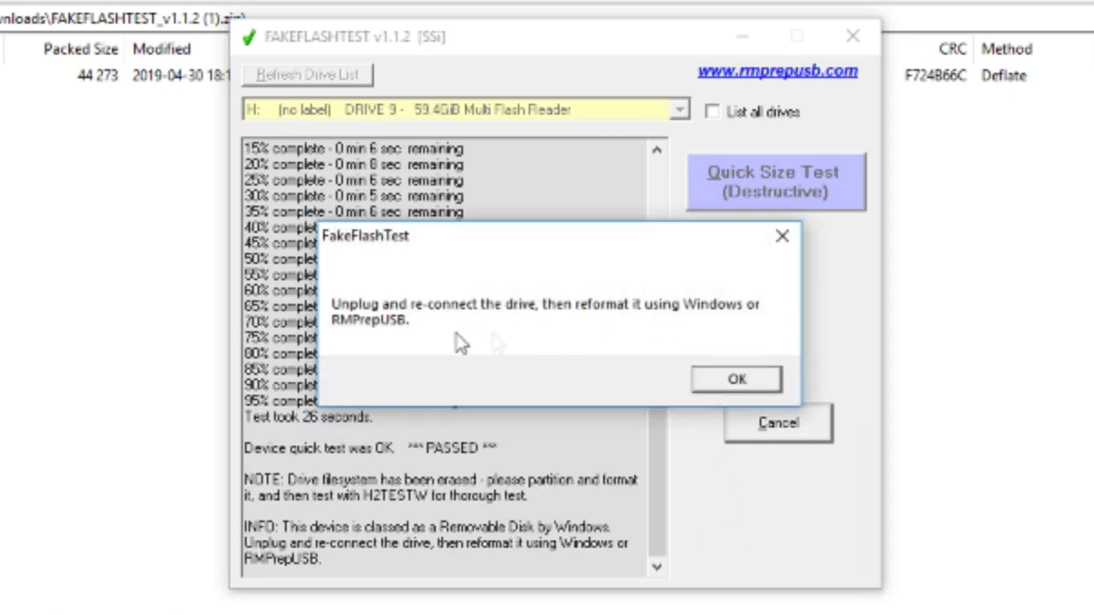
# - Dismiss the reformat reminder and open USB Drive (H:) to view its games folder
pyautogui.click(731, 383)
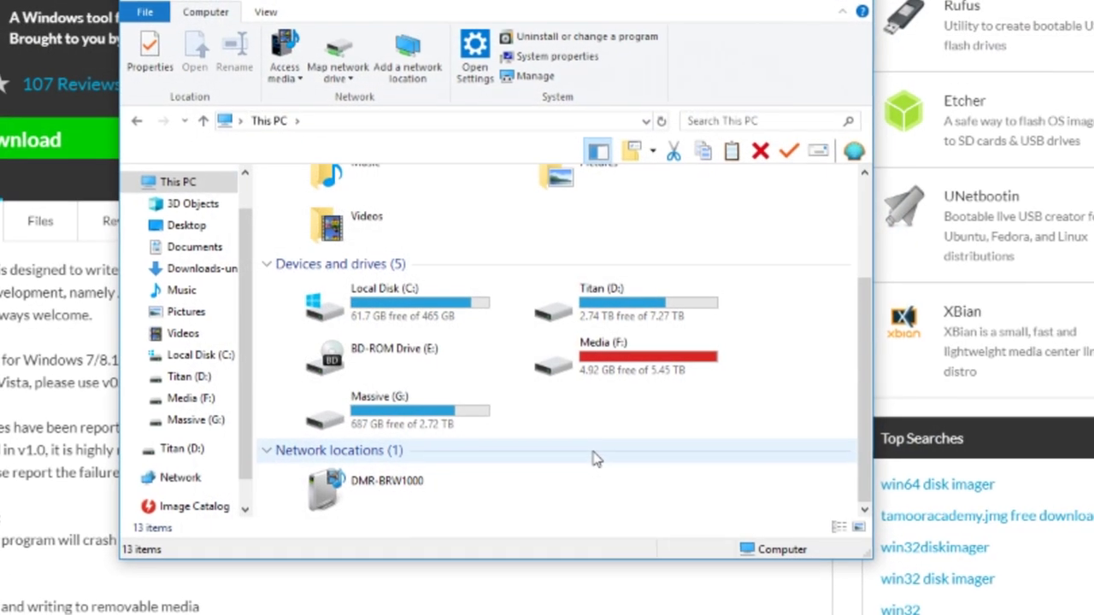
pyautogui.scroll(2, 601, 462)
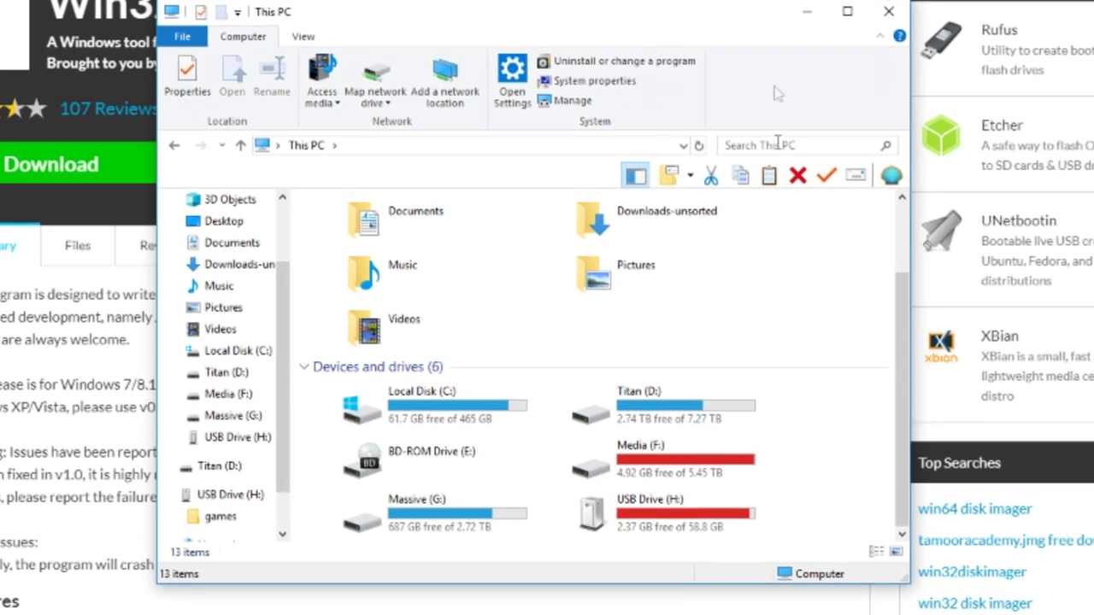
pyautogui.click(684, 517)
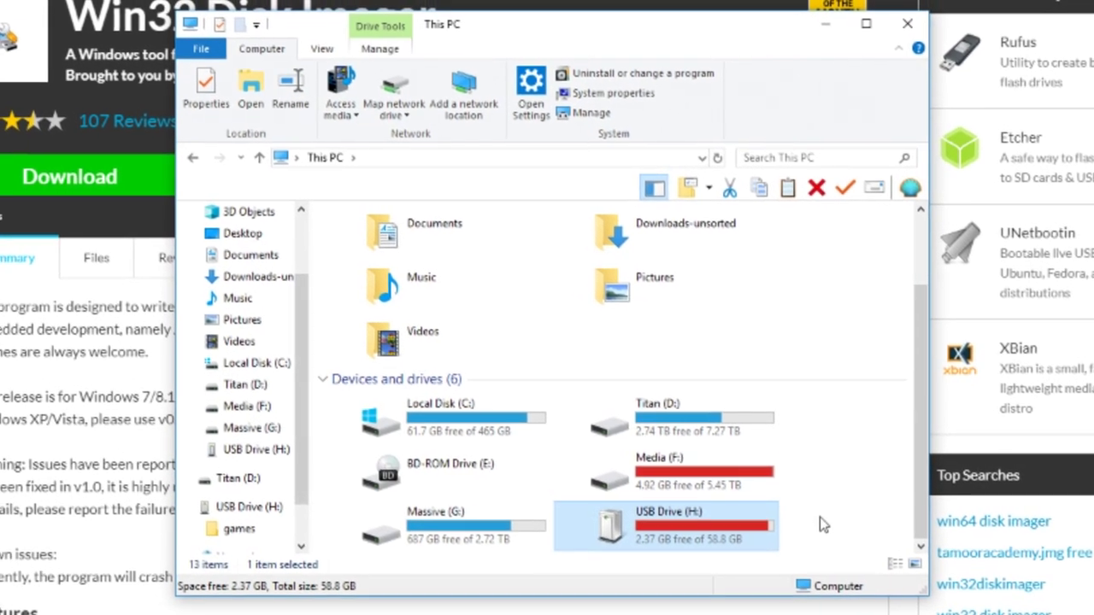
pyautogui.doubleClick(699, 525)
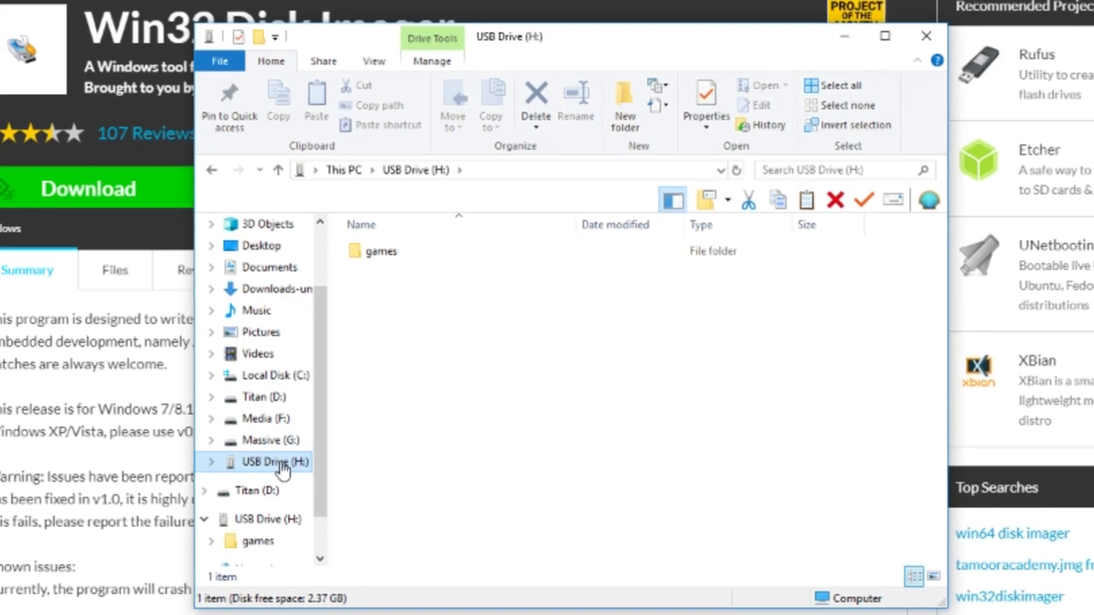
# - Check USB Drive (H:)'s exFAT properties, then minimize Explorer to show the download page
pyautogui.rightClick(268, 459)
pyautogui.click(339, 423)
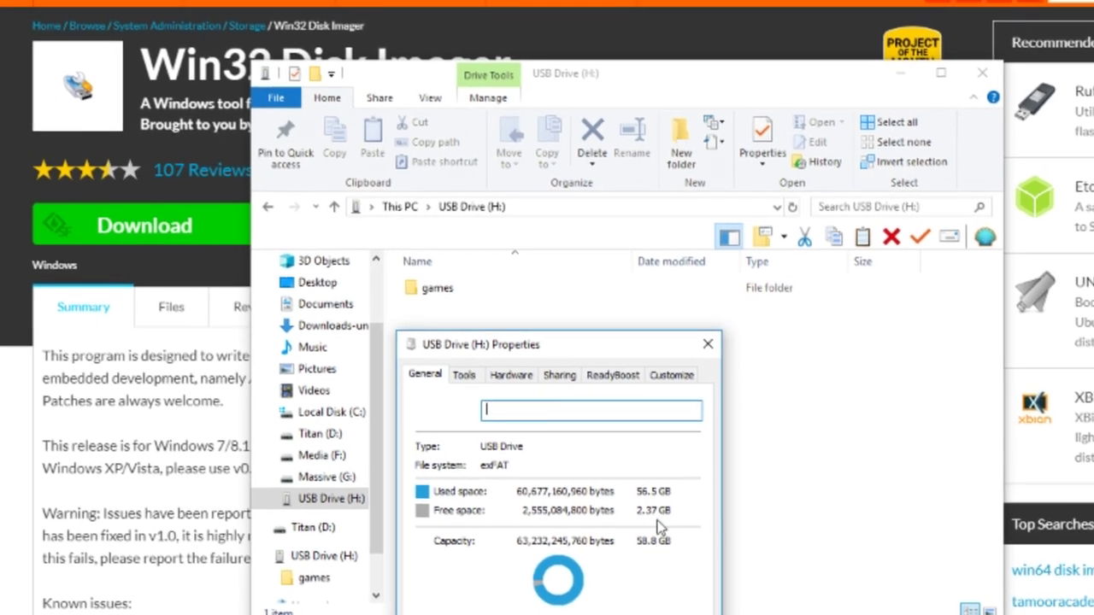
pyautogui.press('Escape')
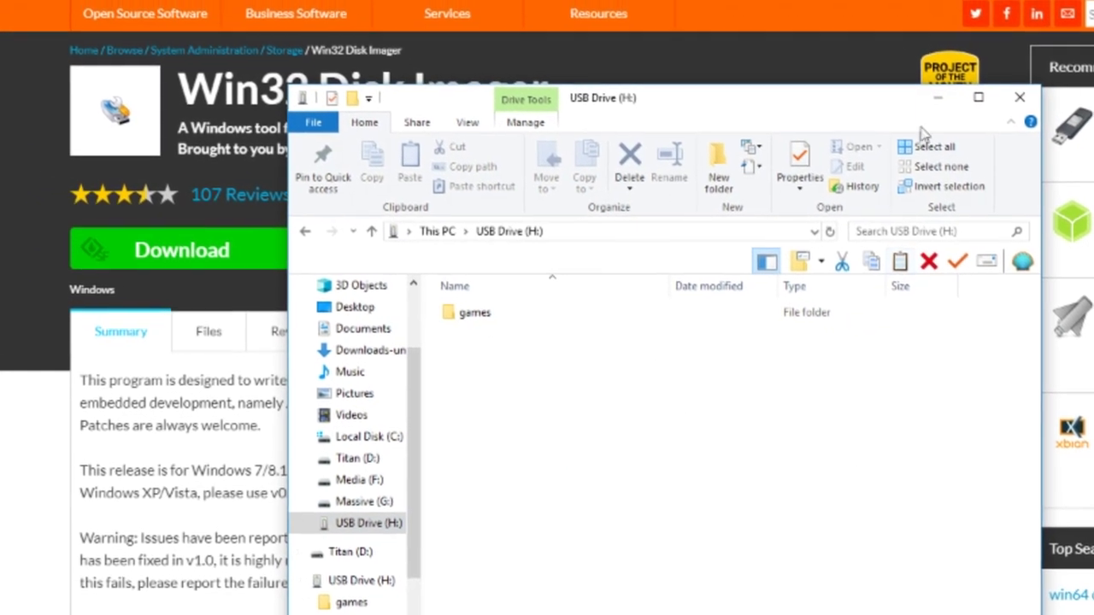
pyautogui.click(940, 103)
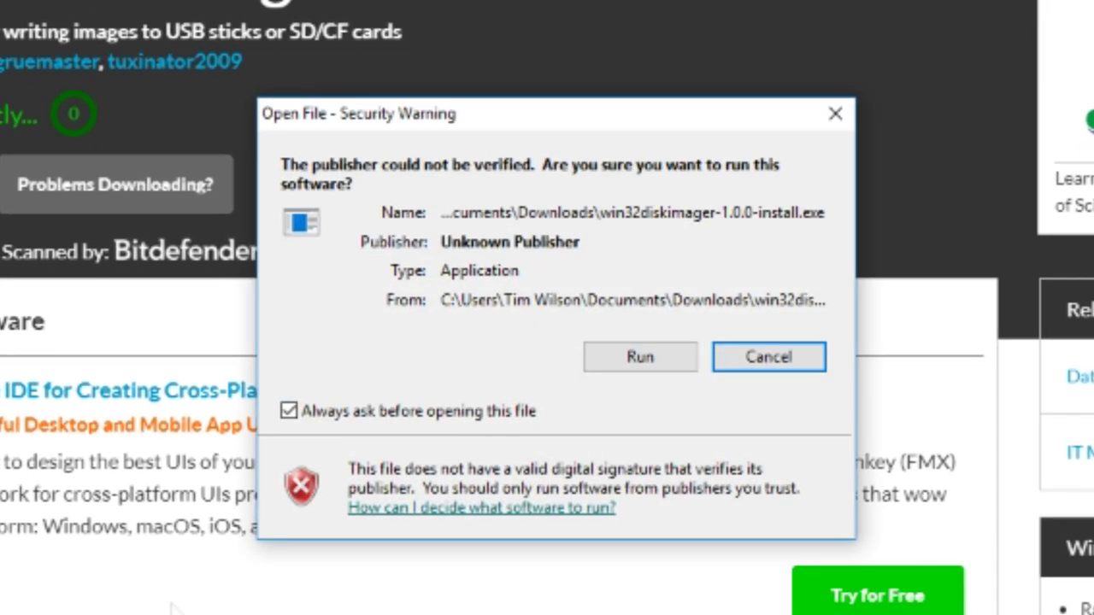
# - Install Win32DiskImager with a desktop shortcut, skip the README, and launch it
pyautogui.click(628, 366)
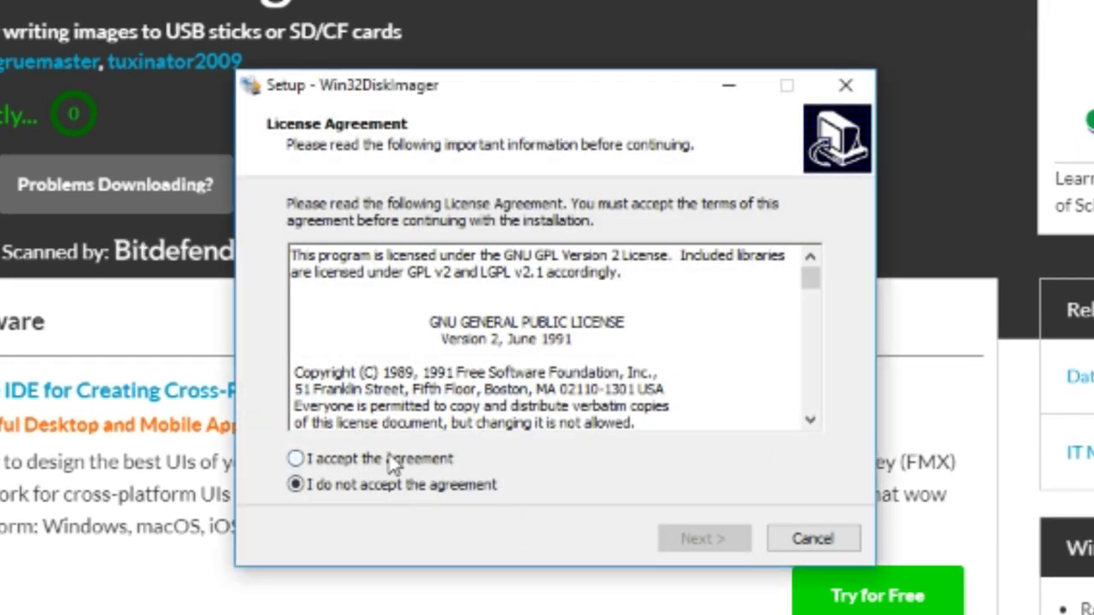
pyautogui.click(402, 459)
pyautogui.click(696, 540)
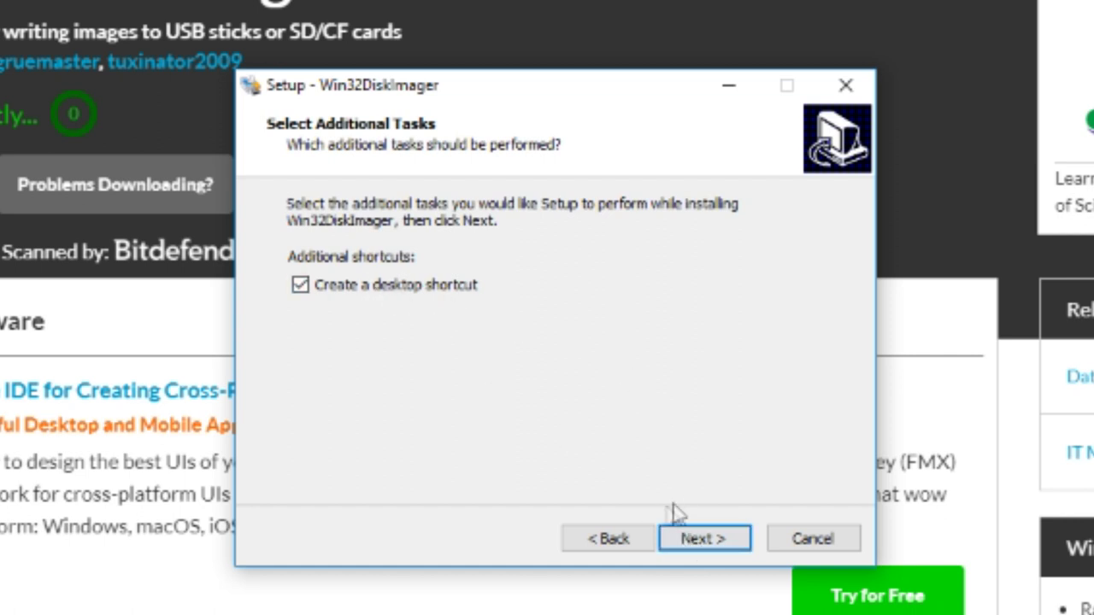
pyautogui.click(700, 540)
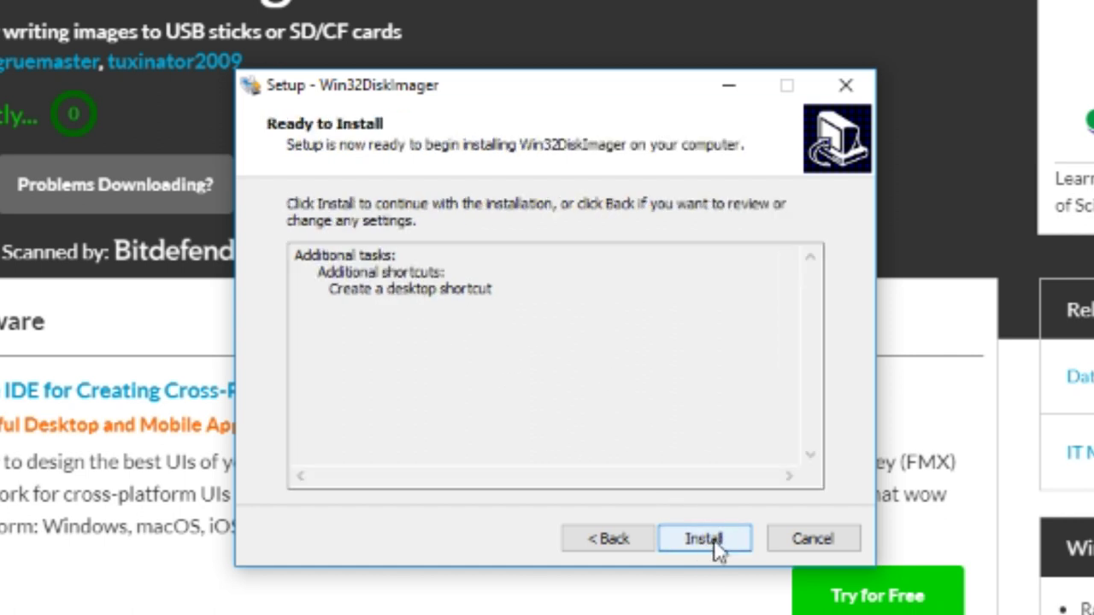
pyautogui.click(715, 548)
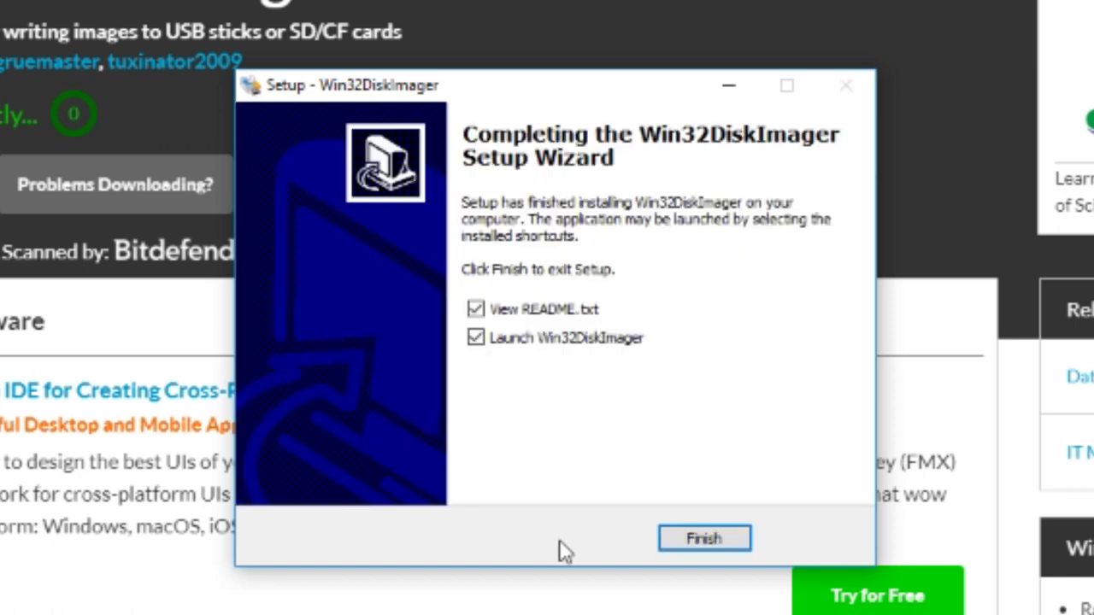
pyautogui.click(555, 309)
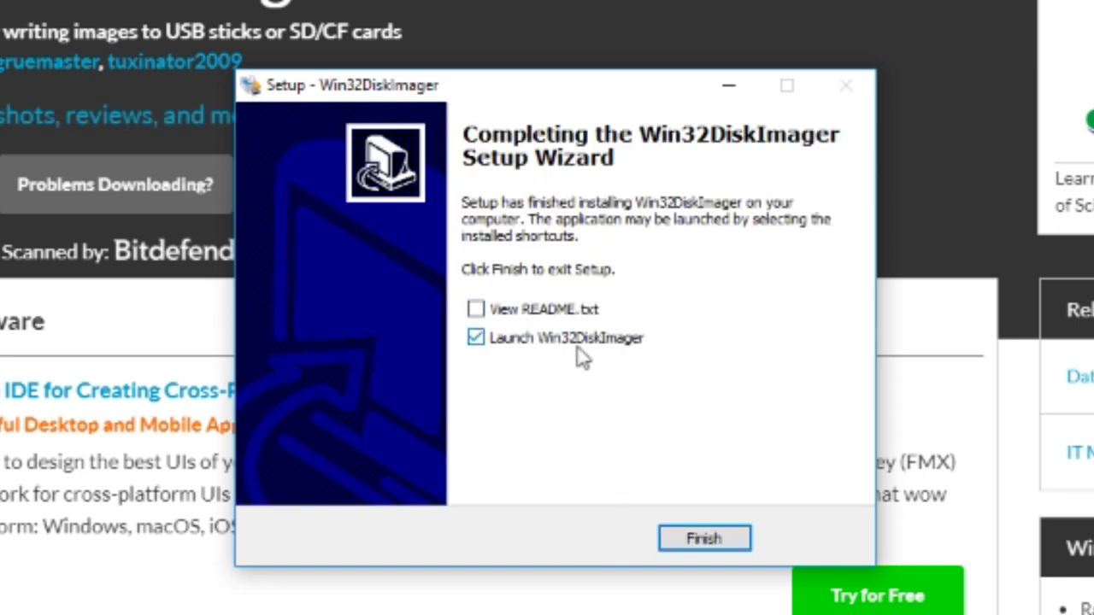
pyautogui.click(703, 540)
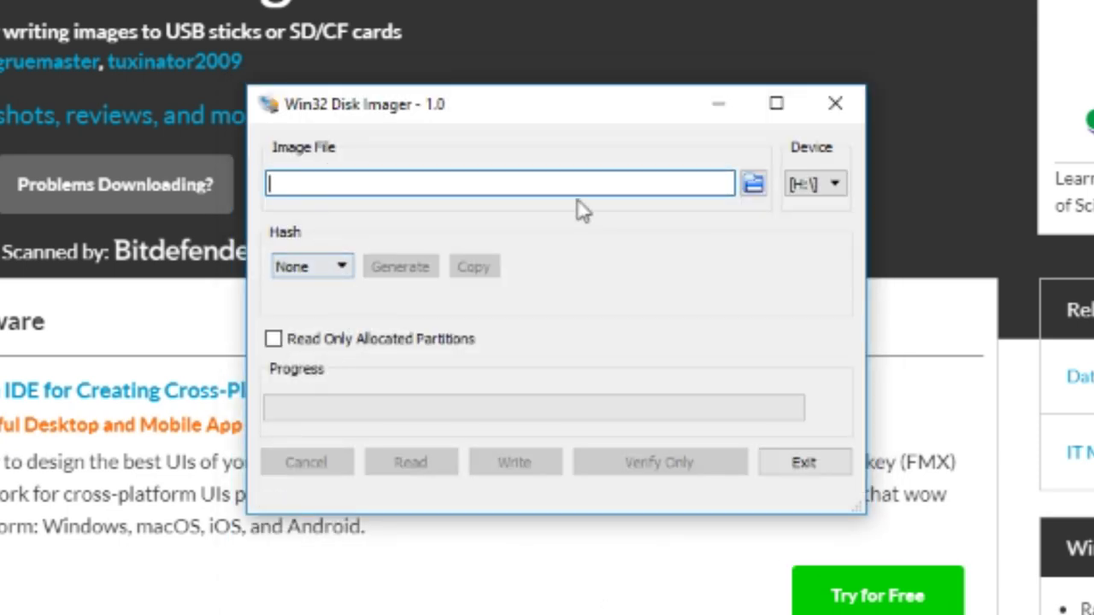
# - Set the image file to C:\A-pandoraBackup\pandorabackup.img, replacing the mistyped 'original' name
pyautogui.click(754, 186)
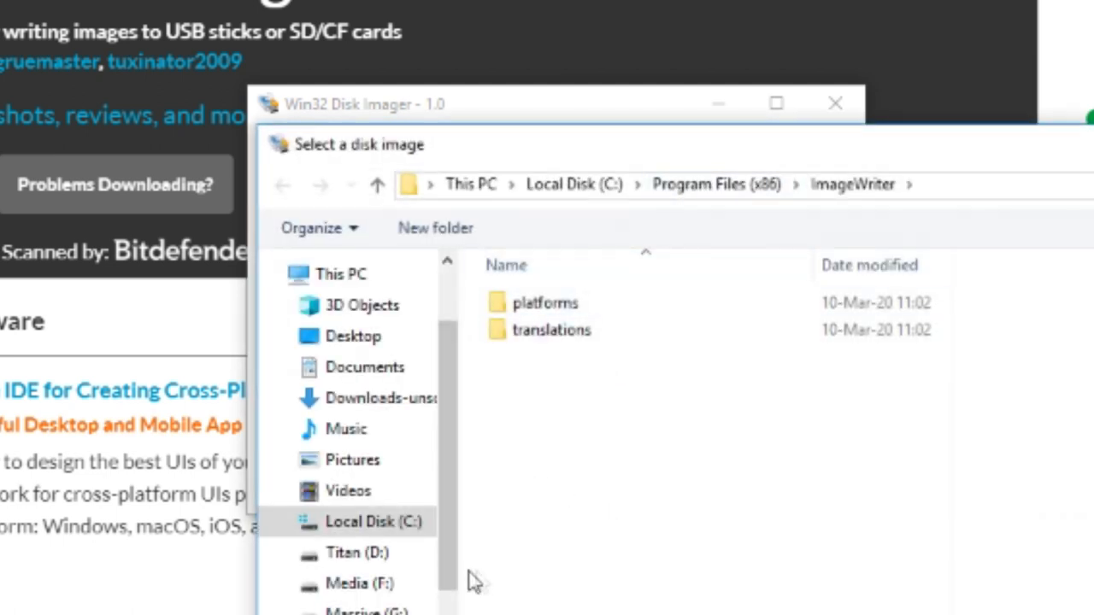
pyautogui.click(309, 525)
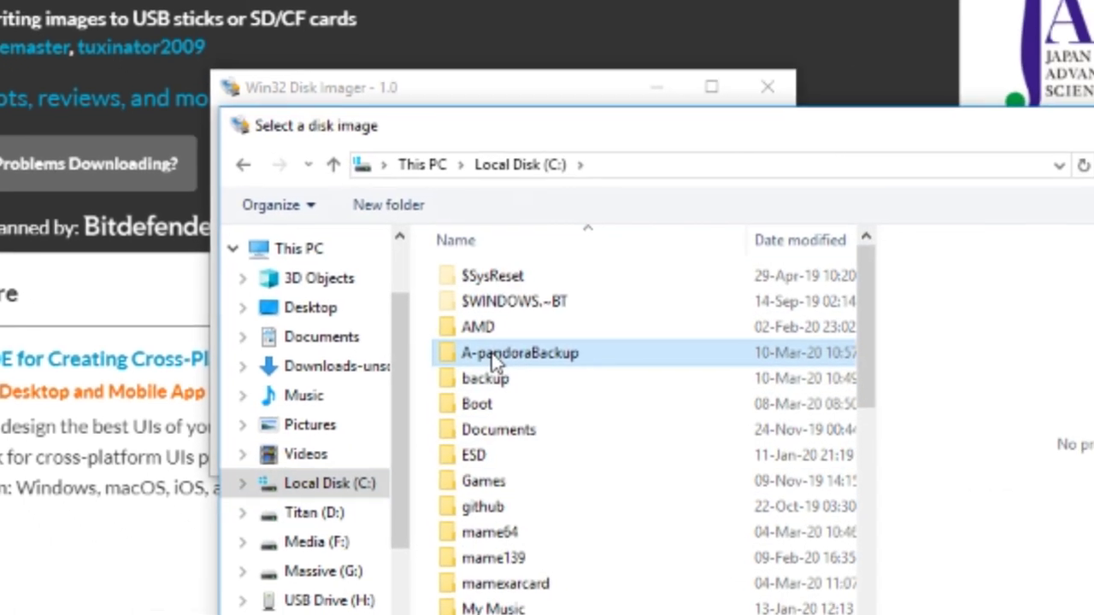
pyautogui.doubleClick(546, 384)
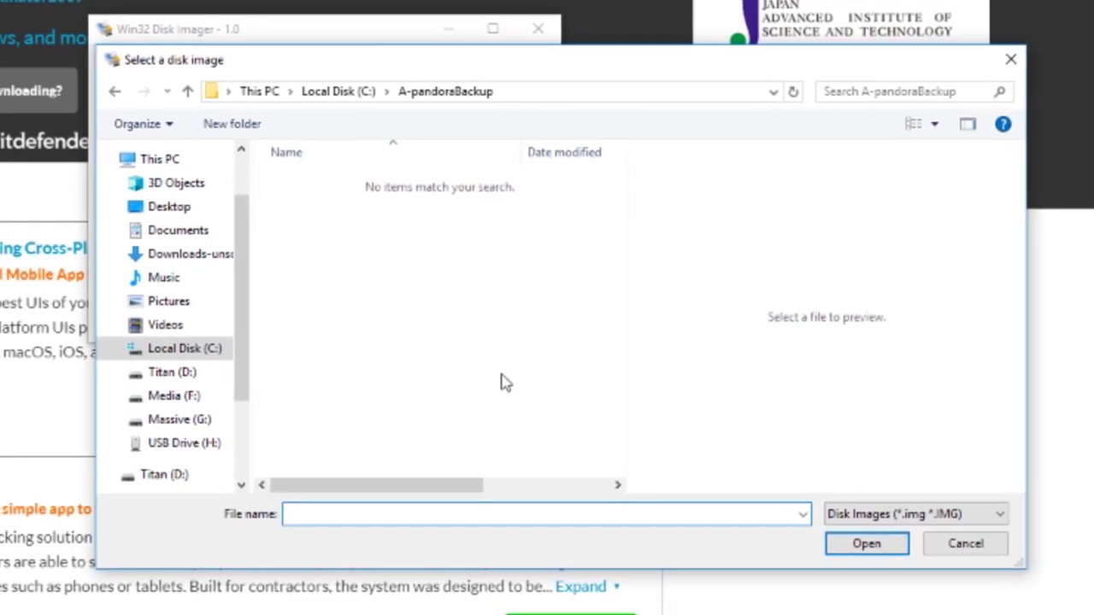
pyautogui.write('original')
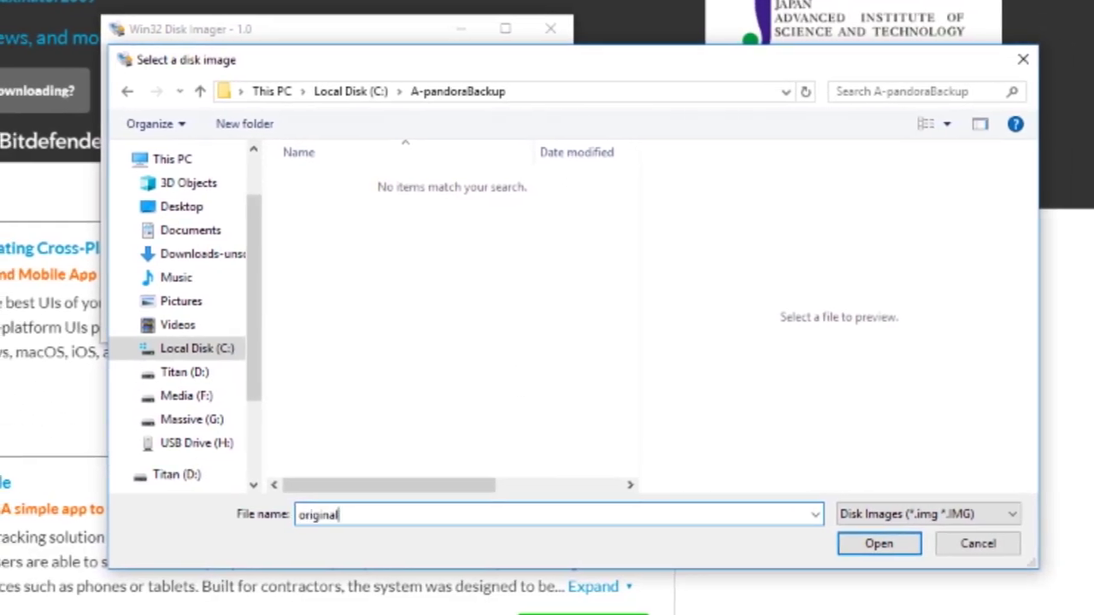
pyautogui.hotkey('ctrl', 'a')
pyautogui.write('pandor')
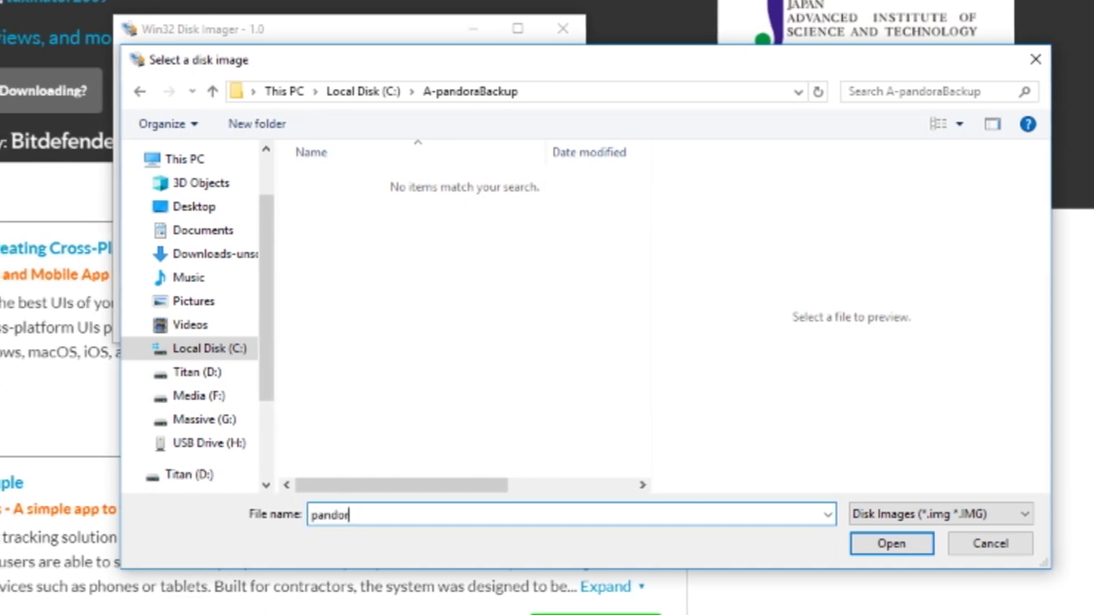
pyautogui.write('a')
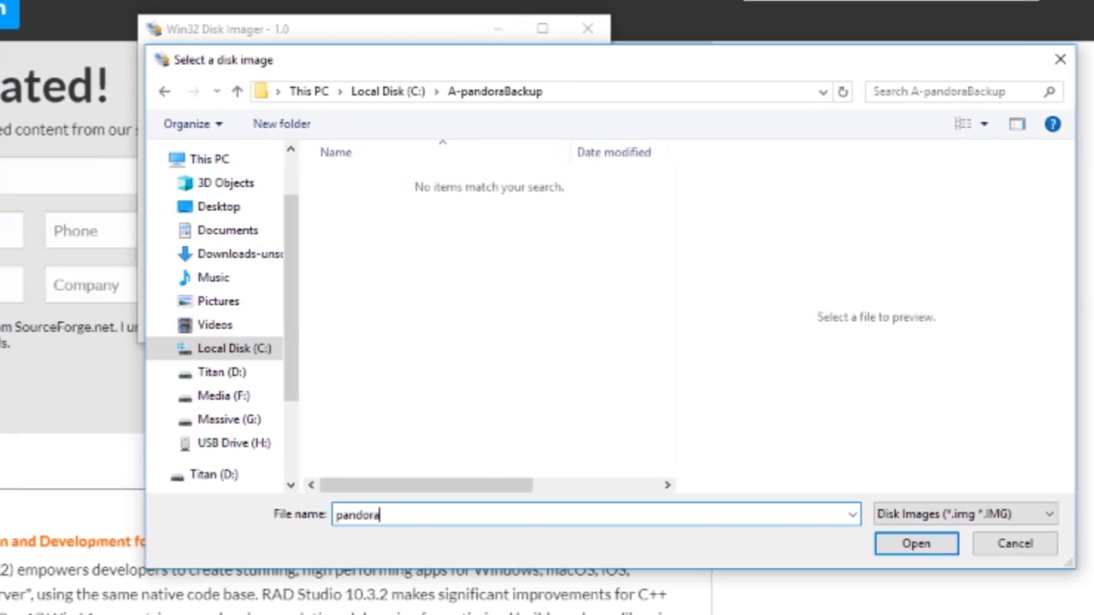
pyautogui.write('backup.img')
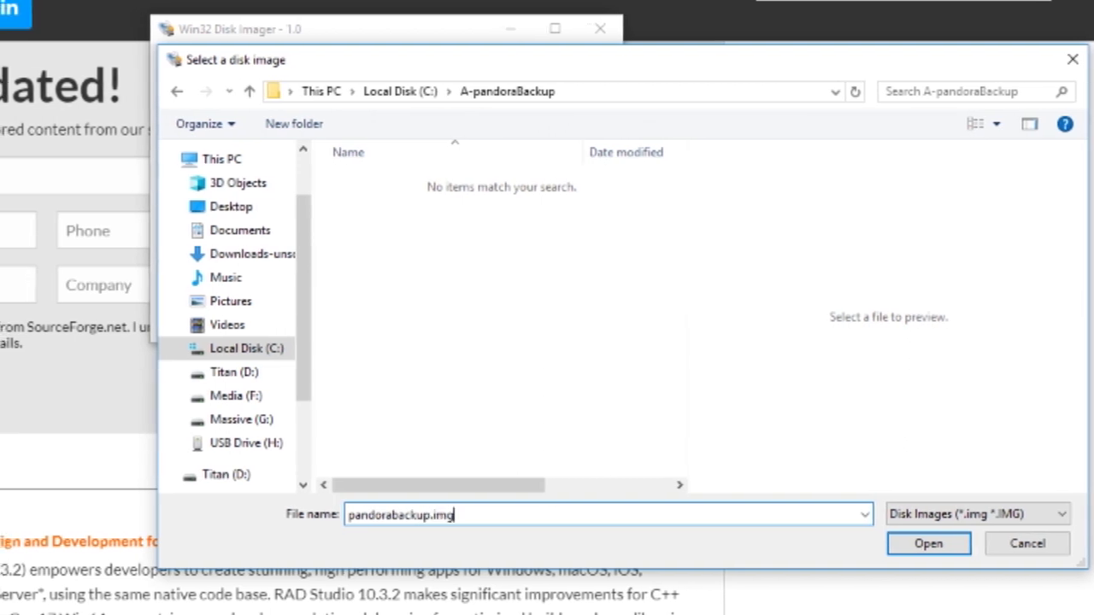
pyautogui.click(928, 543)
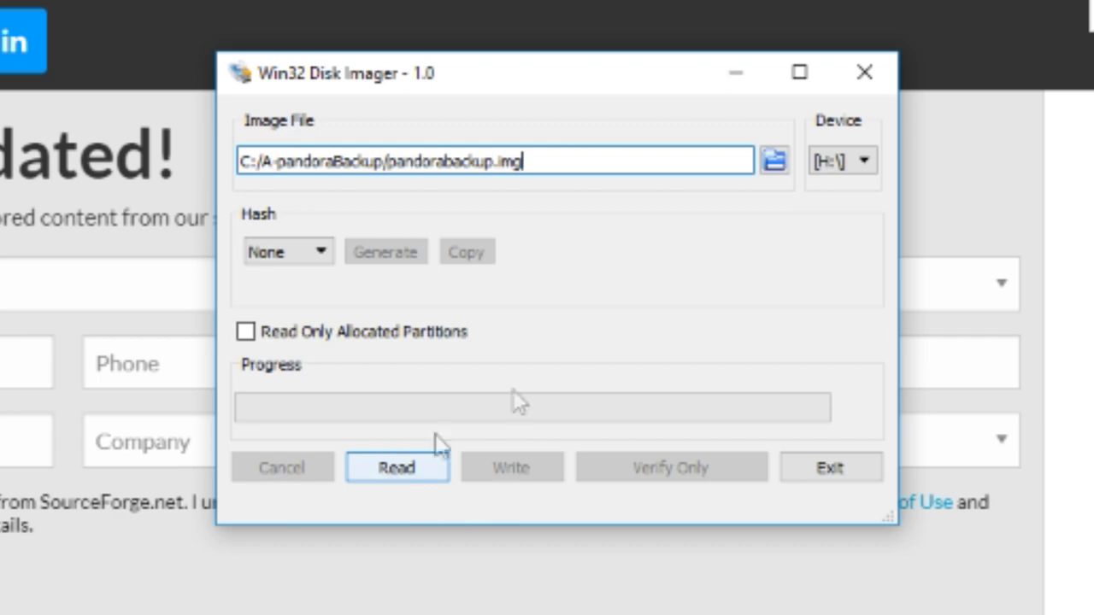
# - Read the card in device H: into pandorabackup.img until Read Successful appears
pyautogui.click(862, 162)
pyautogui.click(849, 184)
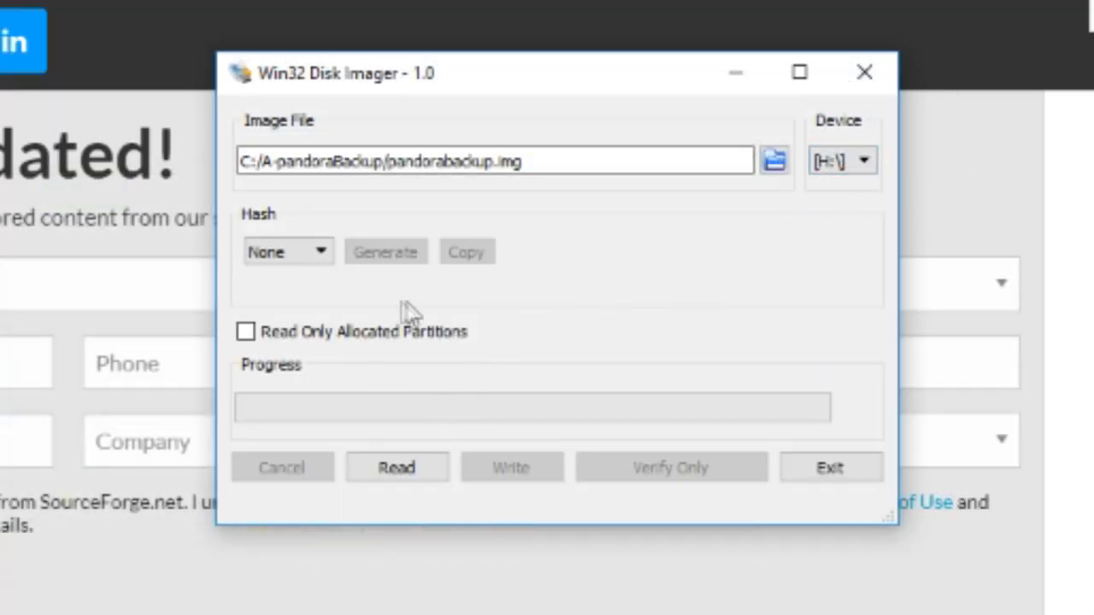
pyautogui.click(405, 471)
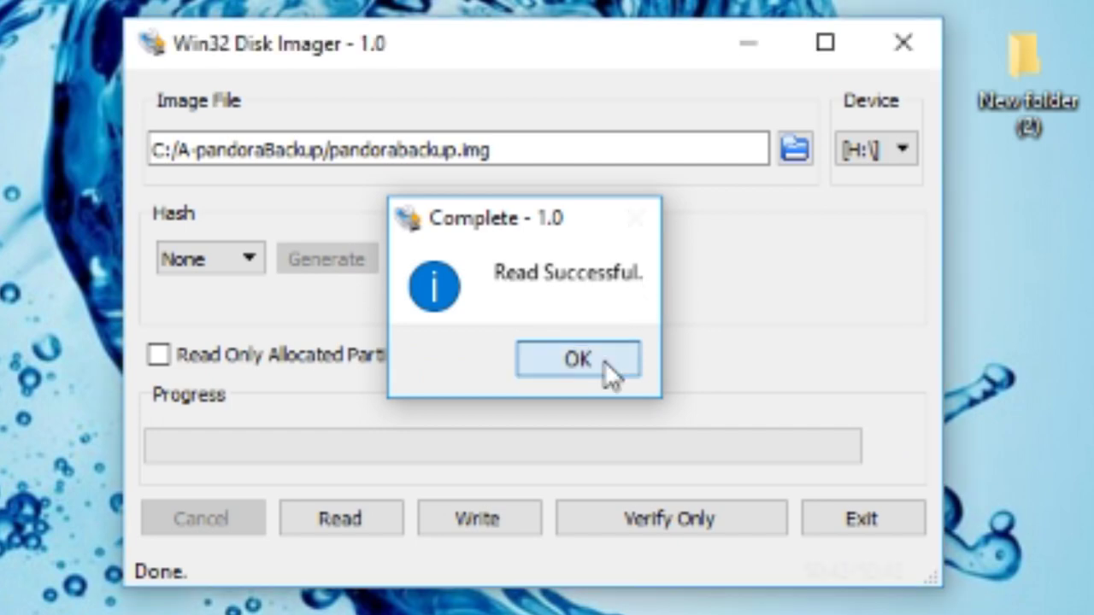
pyautogui.click(604, 360)
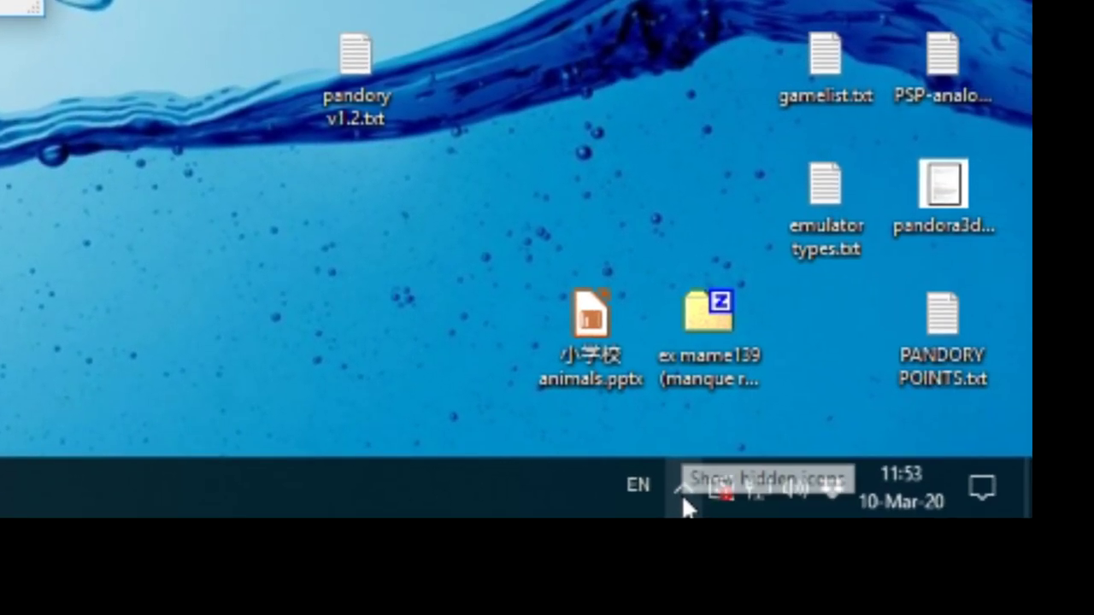
# - Safely remove the old card, then write pandorabackup.img onto the new card in H:
pyautogui.click(682, 494)
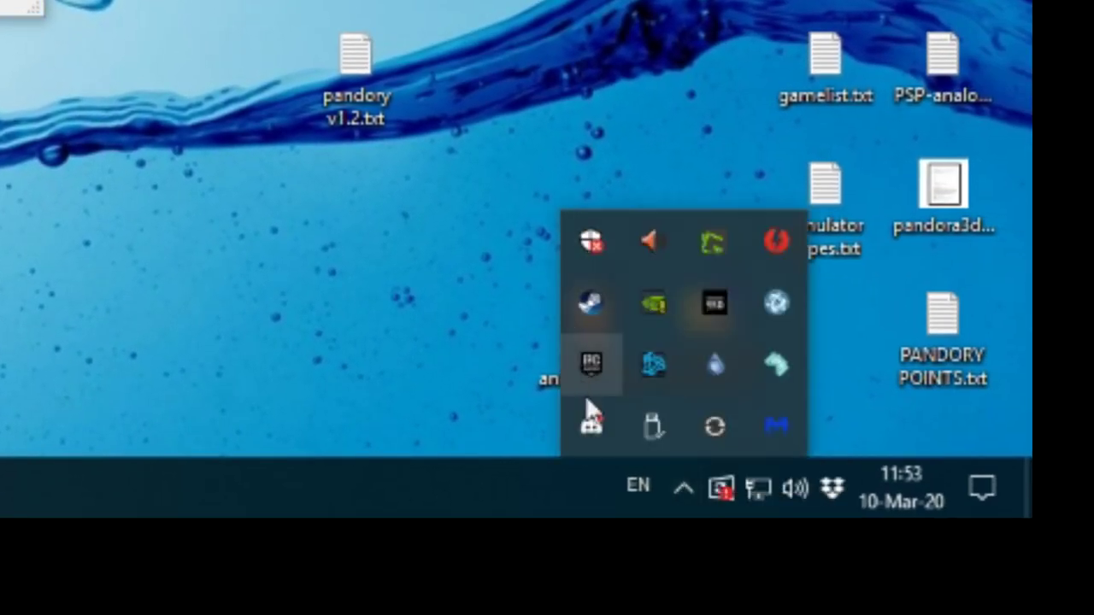
pyautogui.click(652, 427)
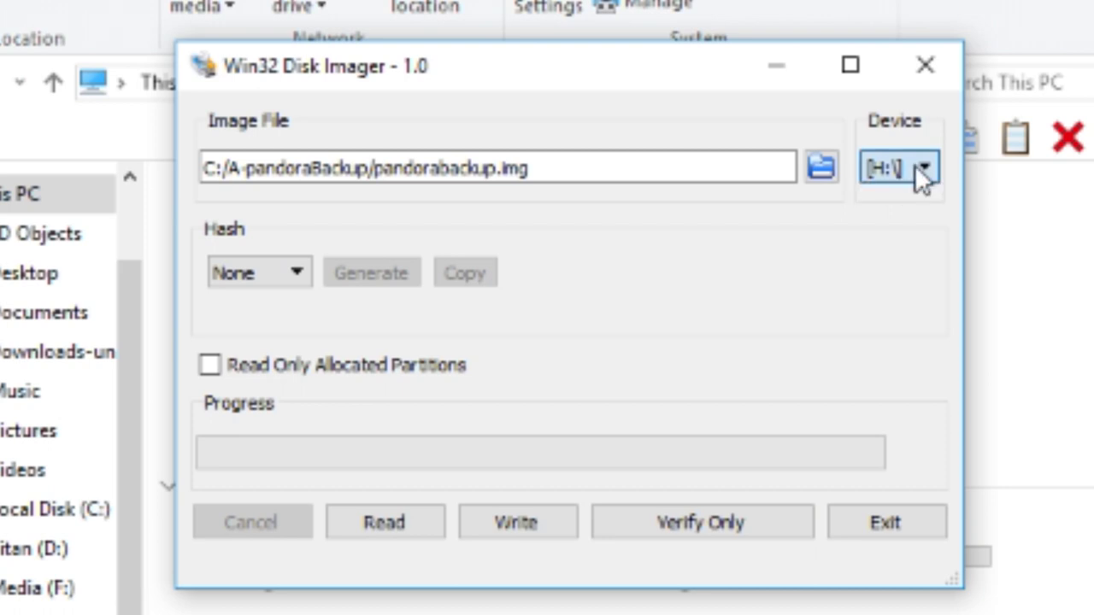
pyautogui.click(899, 168)
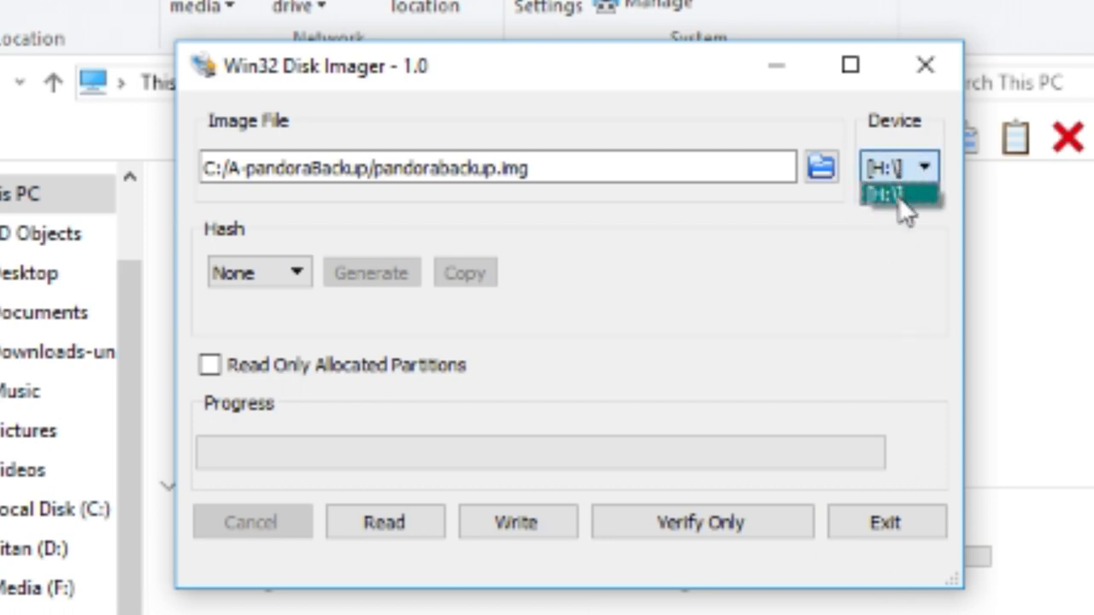
pyautogui.click(899, 196)
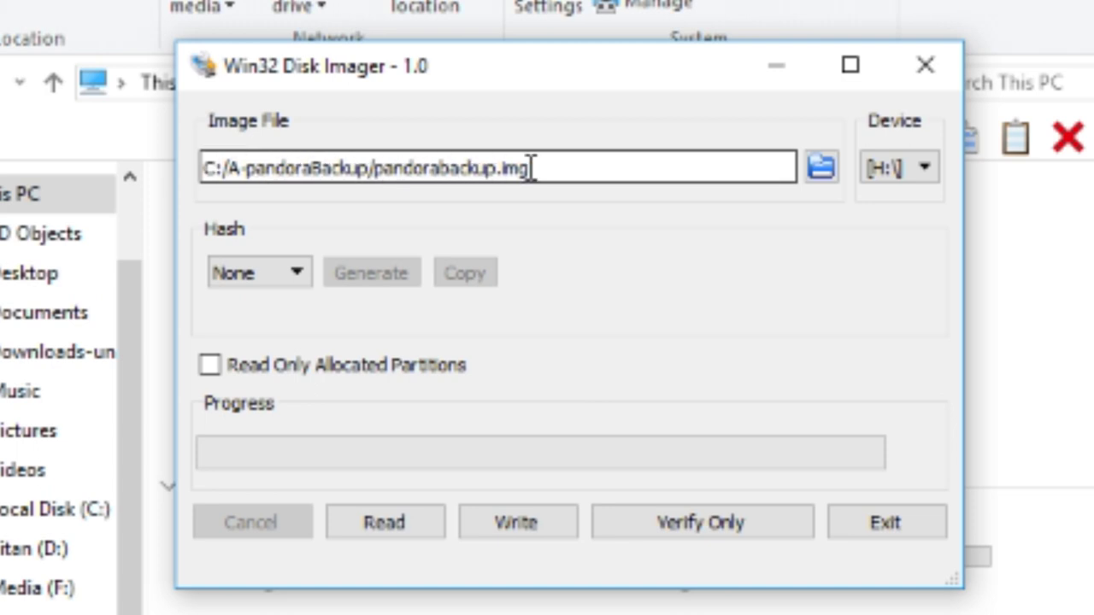
pyautogui.click(518, 526)
pyautogui.click(621, 395)
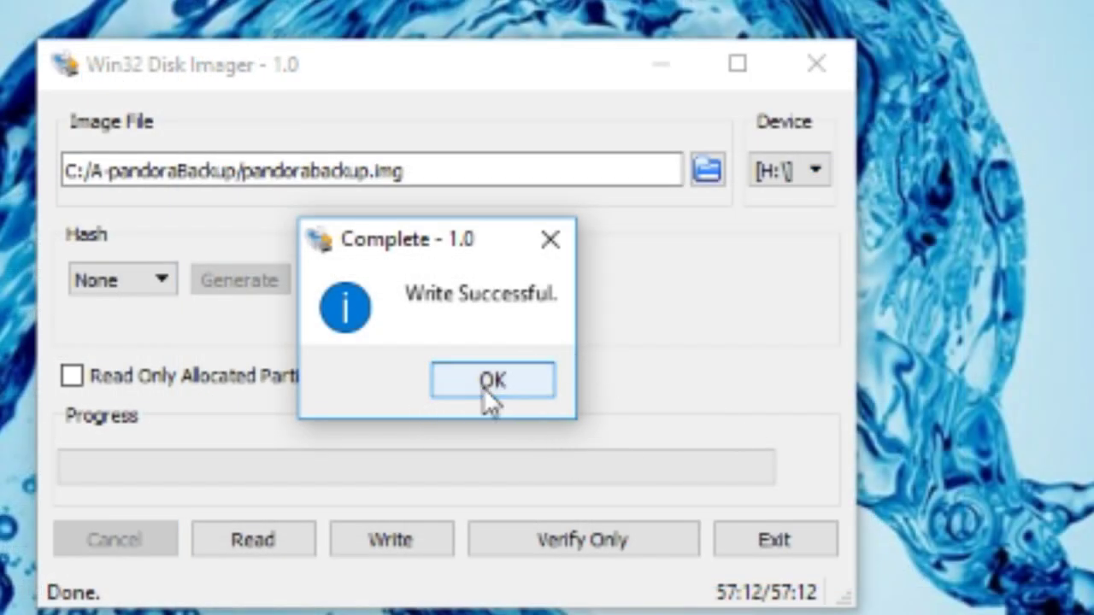
pyautogui.click(483, 386)
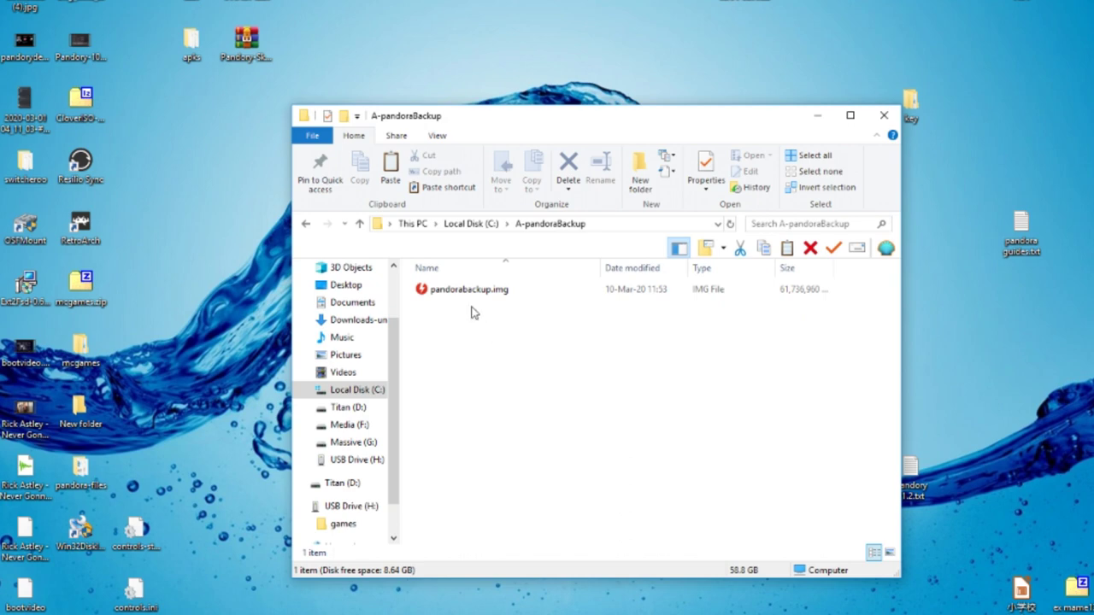
# - Permanently delete pandorabackup.img and reopen the now-empty A-pandoraBackup folder
pyautogui.moveTo(508, 350); pyautogui.dragTo(461, 285)
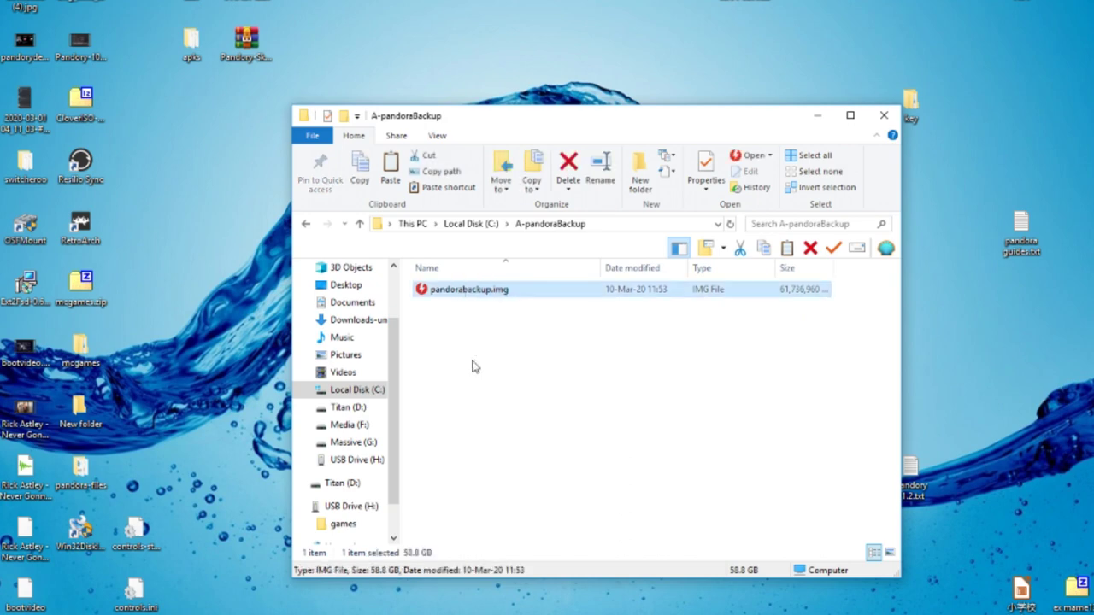
pyautogui.press('Delete')
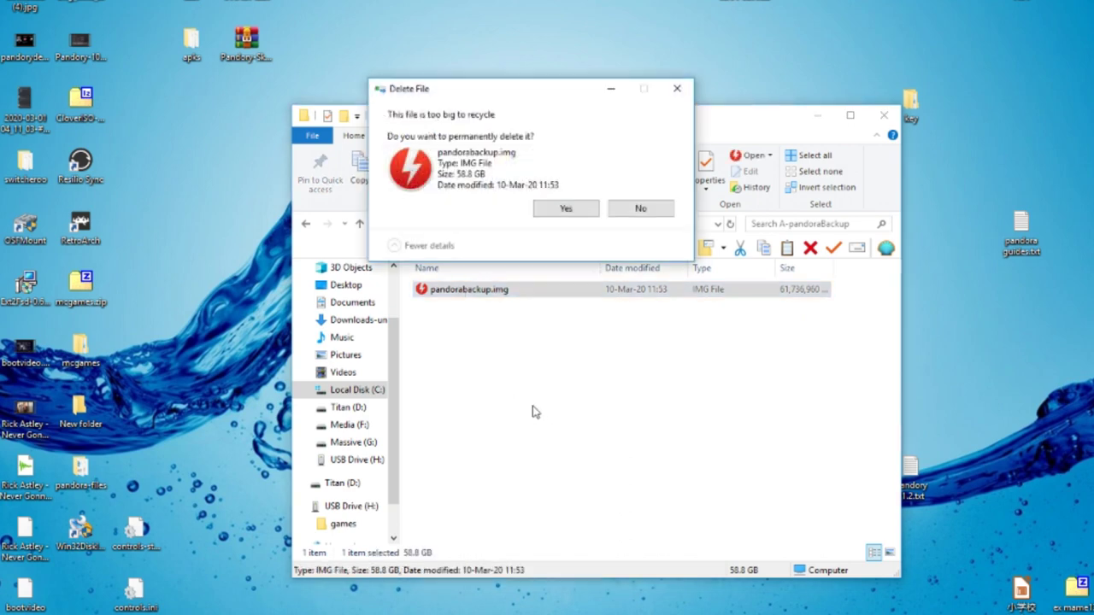
pyautogui.press('Return')
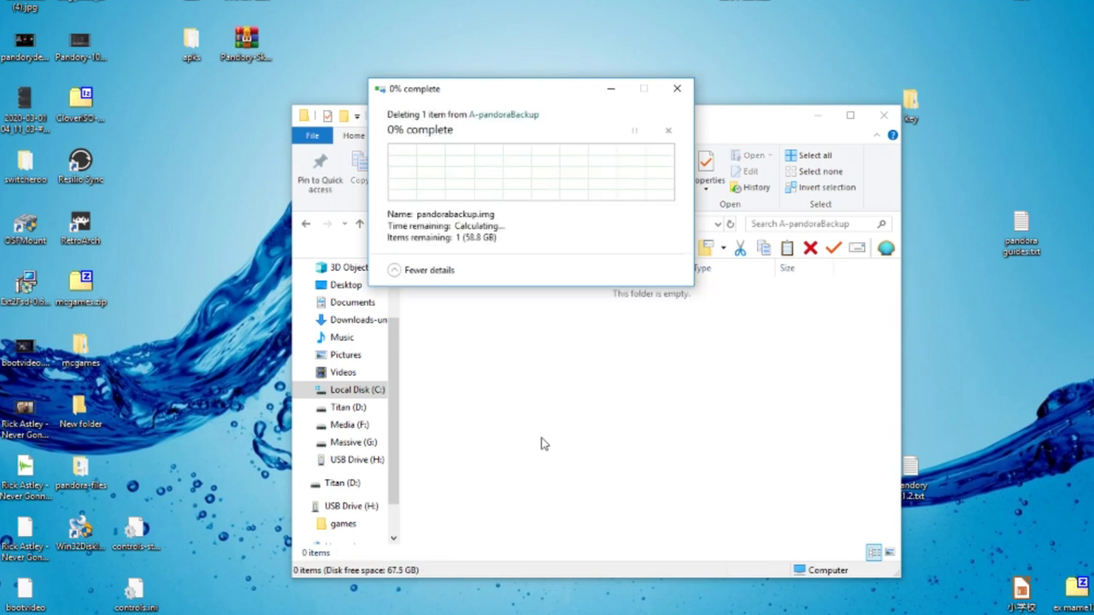
pyautogui.press('BackSpace')
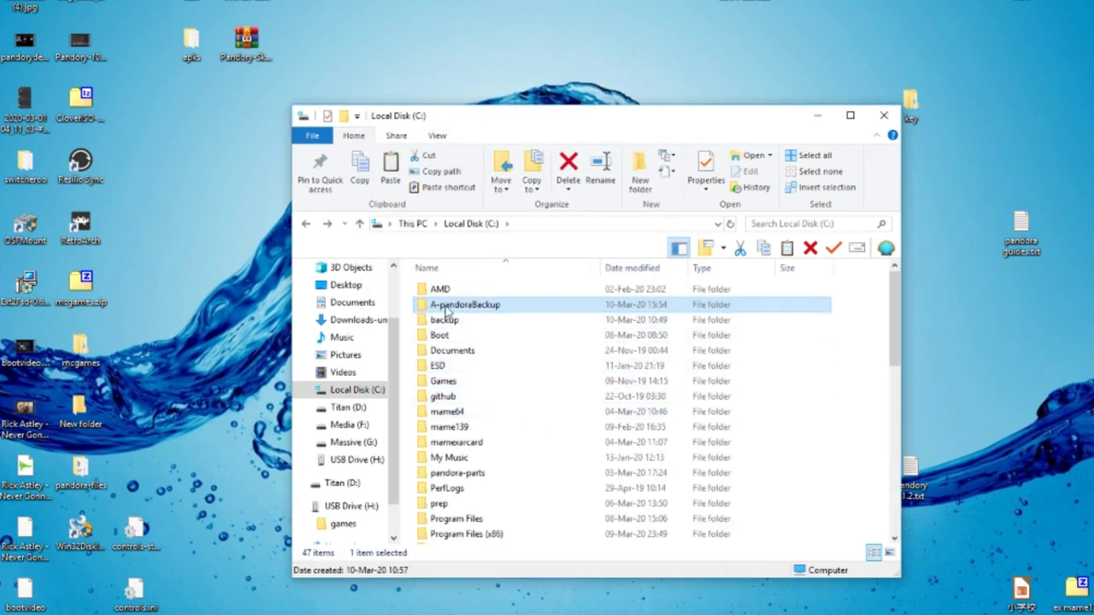
pyautogui.doubleClick(445, 312)
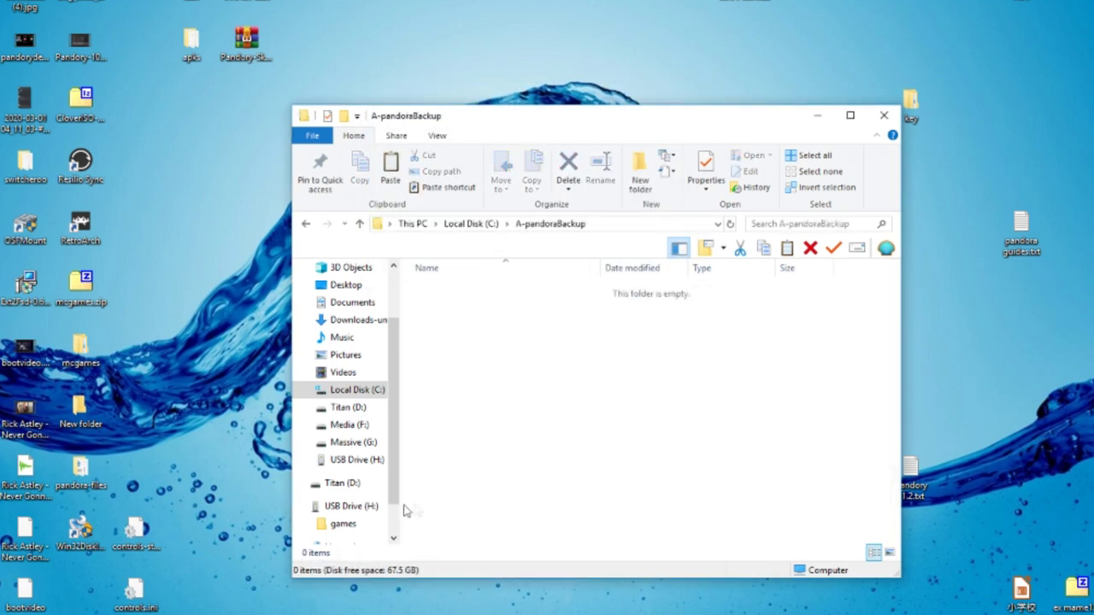
pyautogui.click(351, 506)
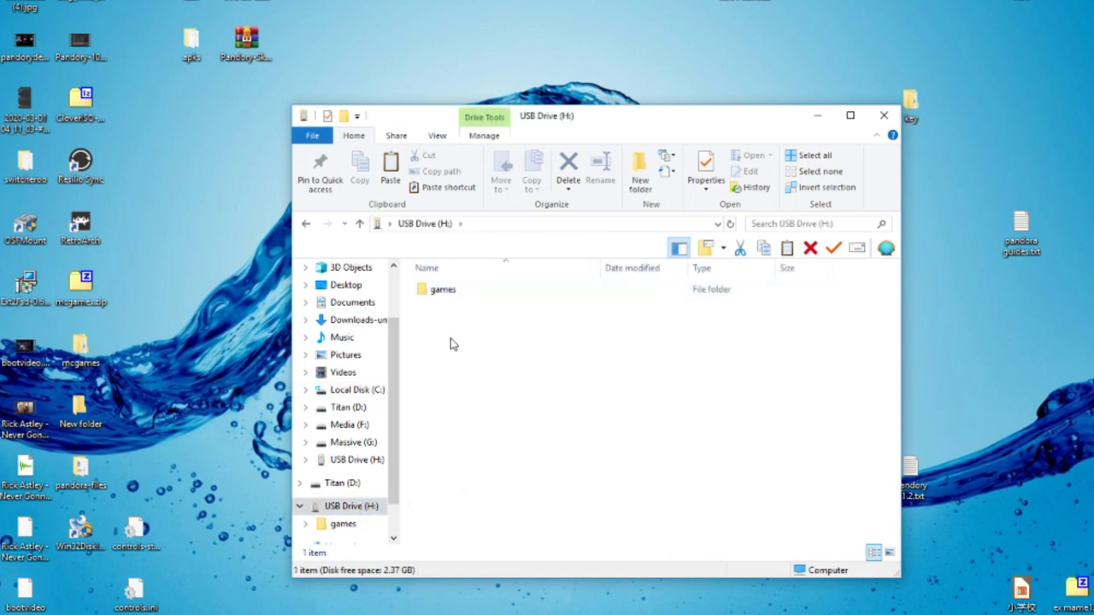
# - Copy the games folder from USB Drive (H:) and paste it into C:\A-pandoraBackup
pyautogui.moveTo(485, 369); pyautogui.dragTo(440, 293)
pyautogui.rightClick(447, 294)
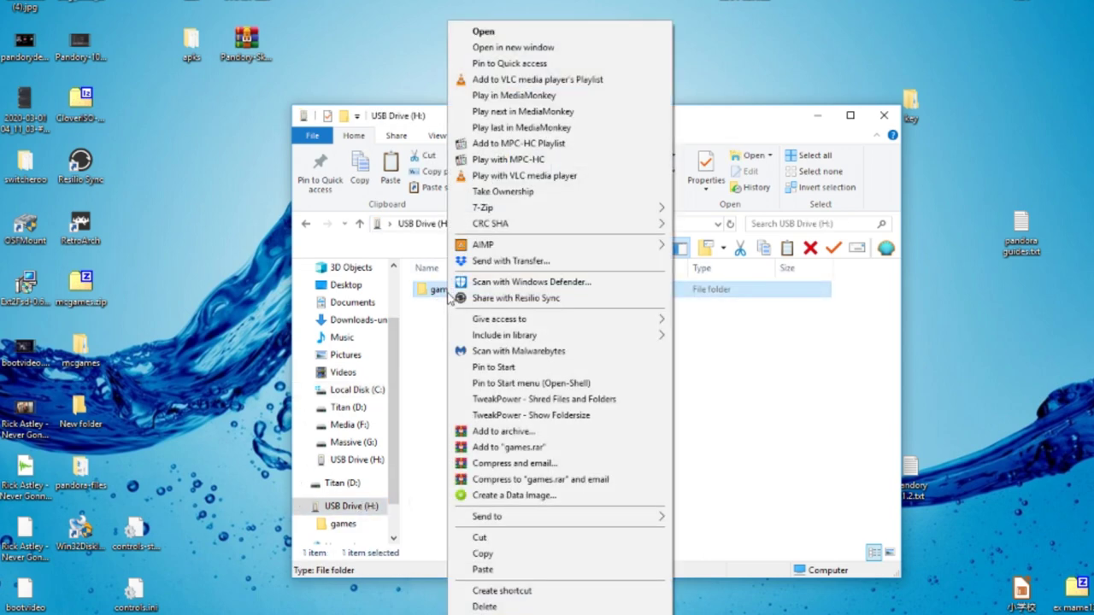
pyautogui.click(493, 552)
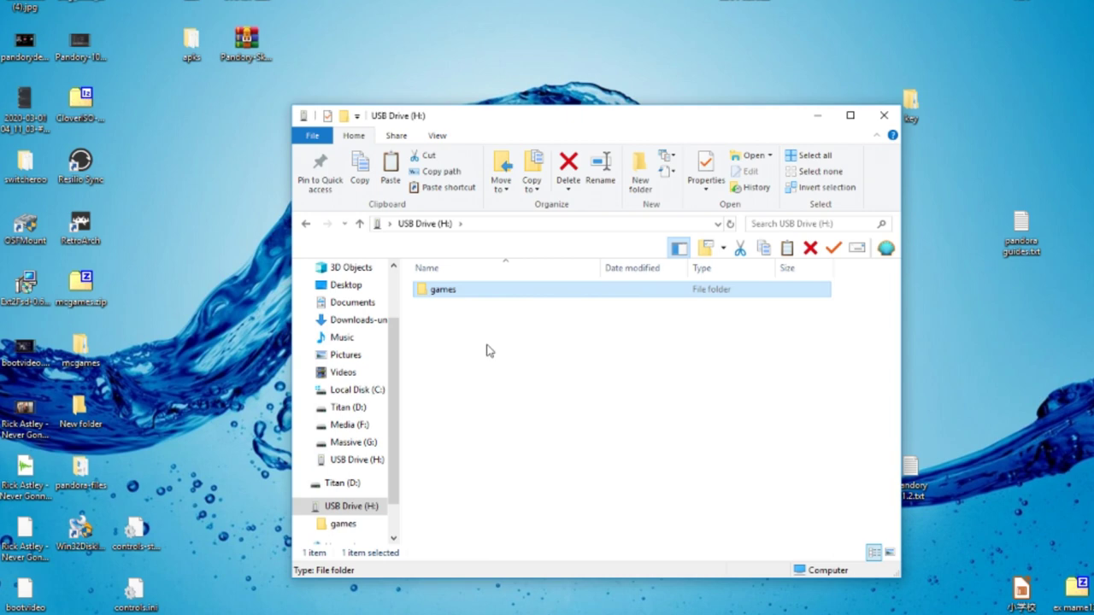
pyautogui.hotkey('alt', 'Left')
pyautogui.click(360, 392)
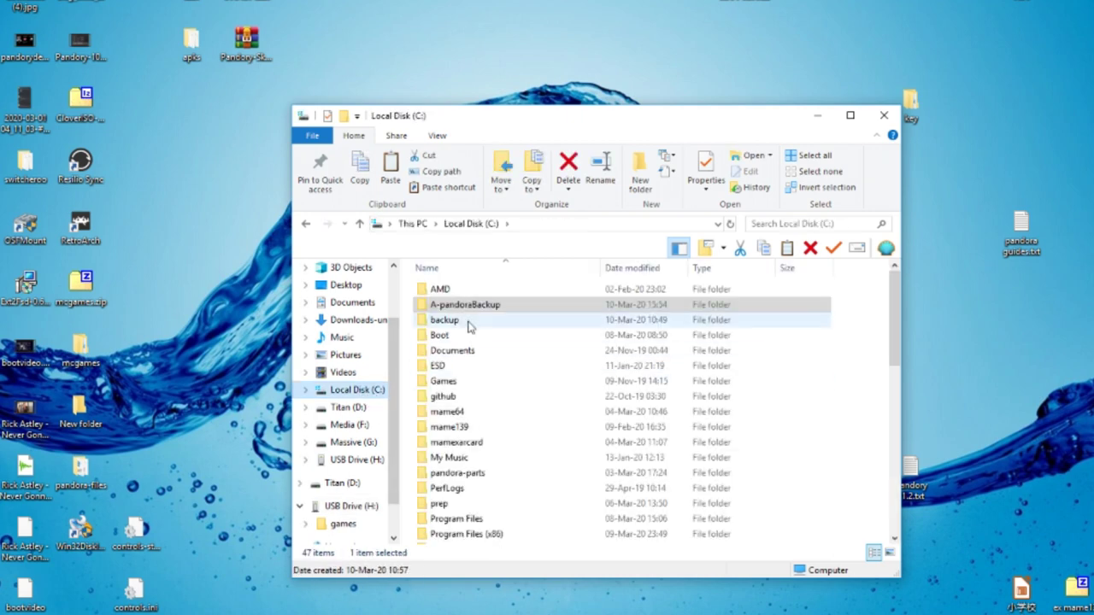
pyautogui.doubleClick(489, 302)
pyautogui.rightClick(510, 370)
pyautogui.click(544, 469)
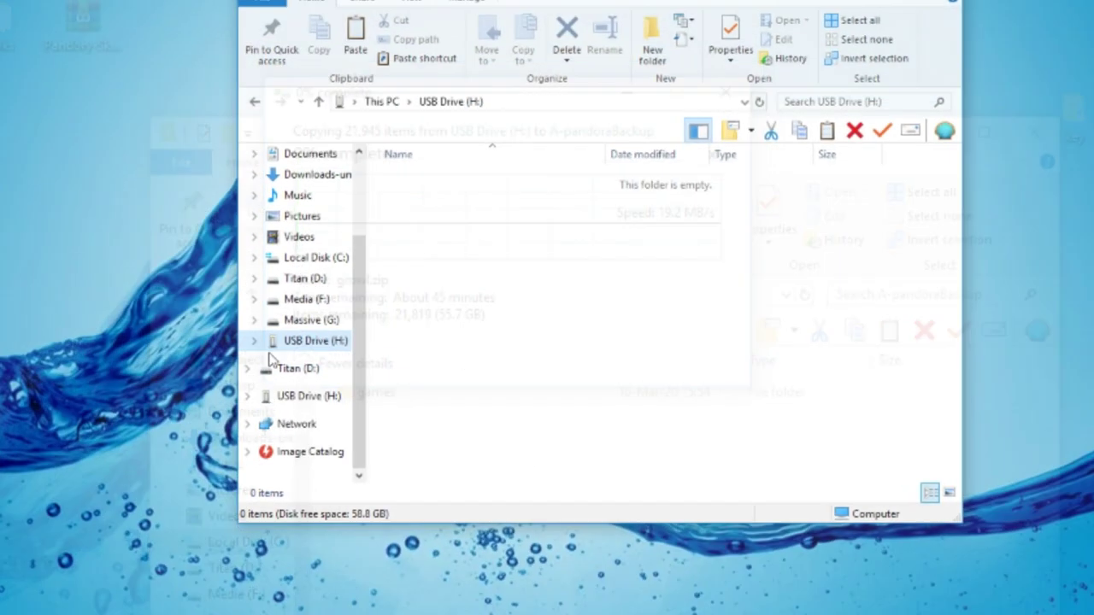
# - Quick-format USB Drive (H:) as exFAT with 32-kilobyte allocation units, confirming the erase
pyautogui.rightClick(287, 342)
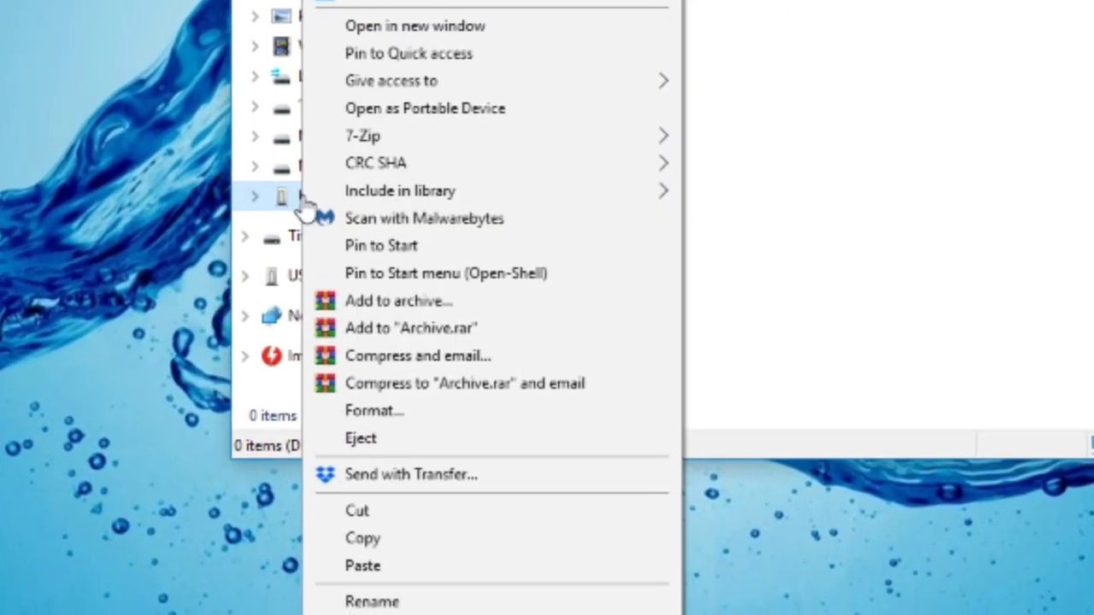
pyautogui.click(402, 412)
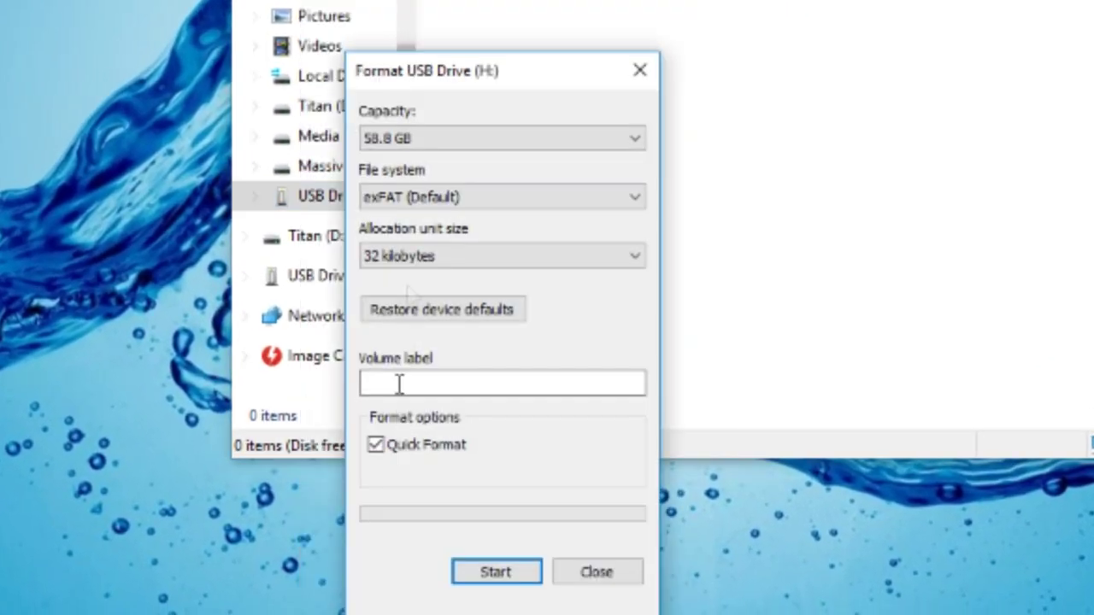
pyautogui.click(427, 196)
pyautogui.click(427, 231)
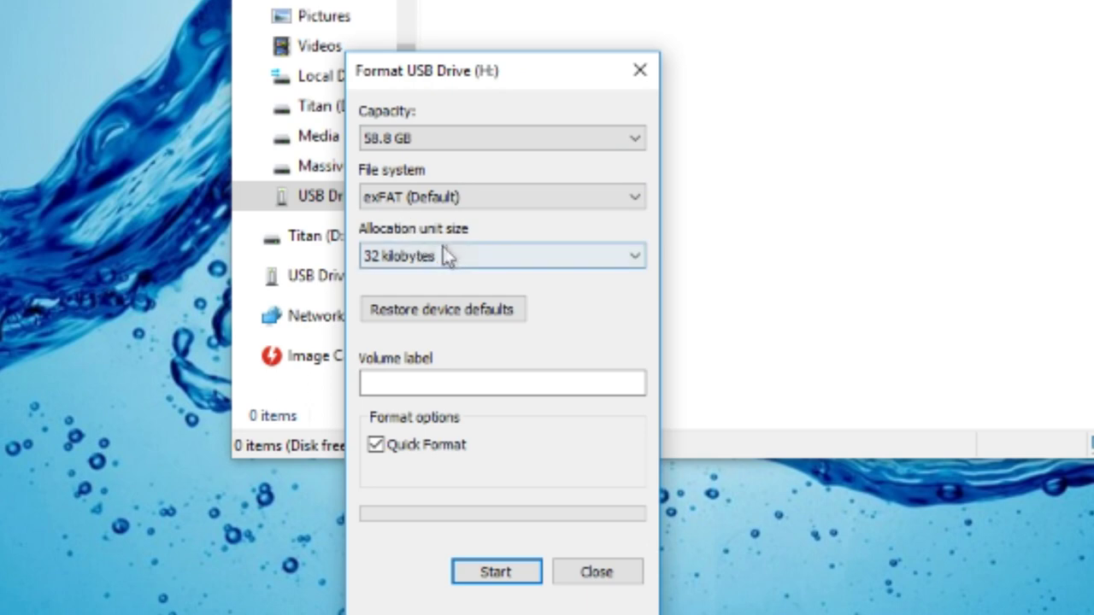
pyautogui.click(444, 256)
pyautogui.click(382, 342)
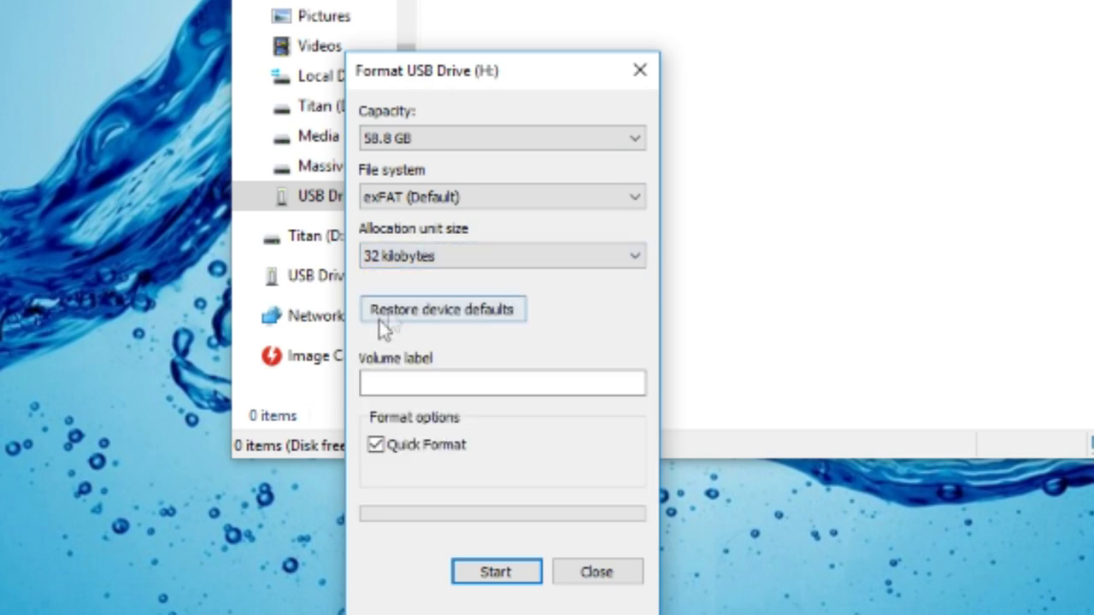
pyautogui.click(494, 579)
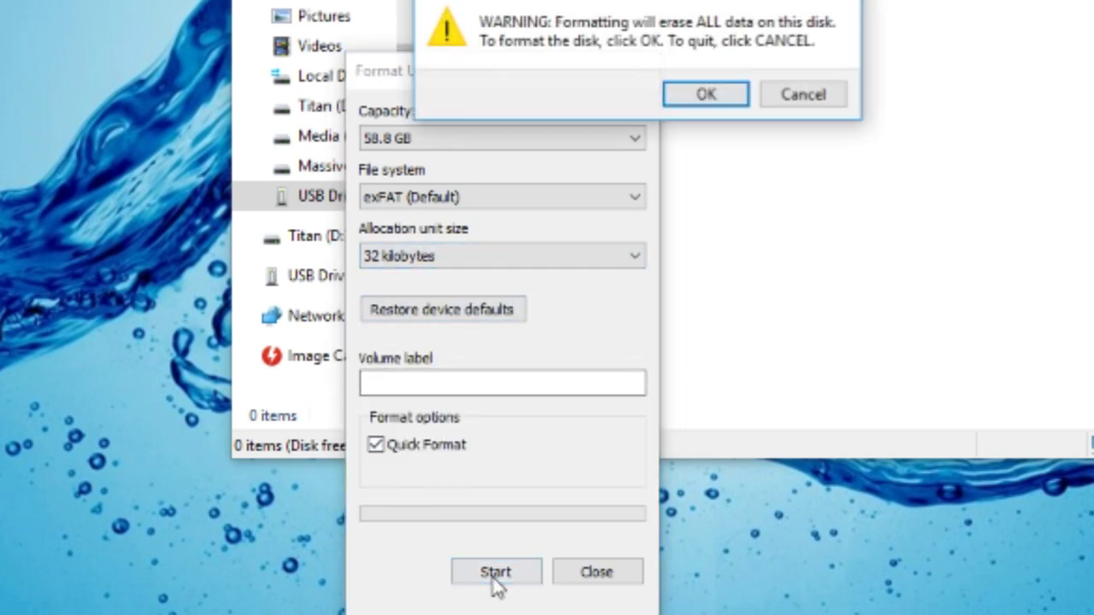
pyautogui.click(701, 94)
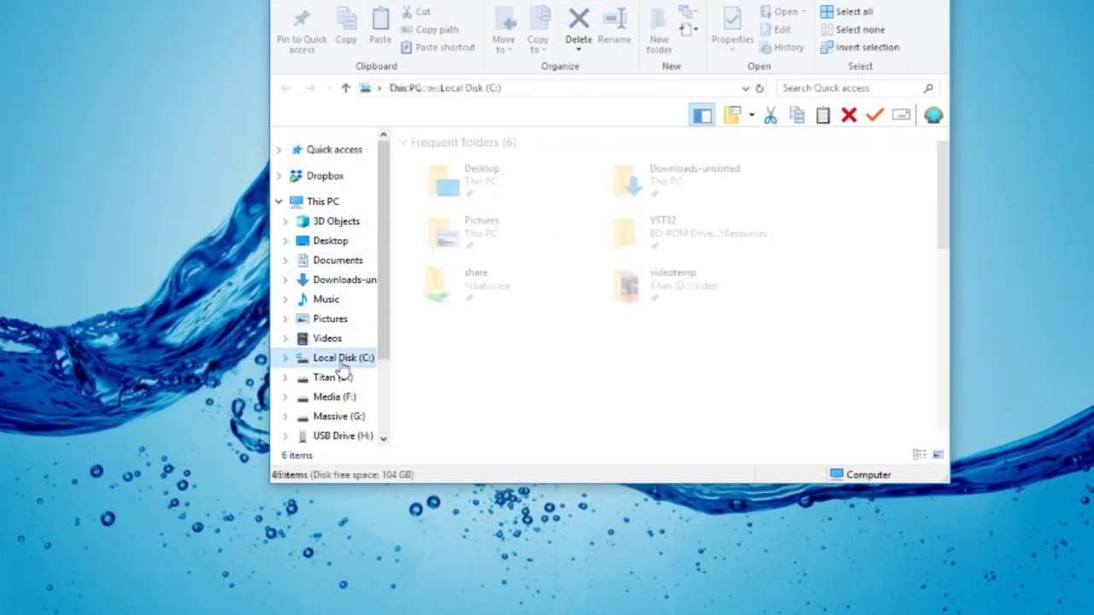
# - Paste the games folder from C:\AAAPandoraBackup onto the empty USB Drive (H:), copying all 941 items
pyautogui.doubleClick(454, 165)
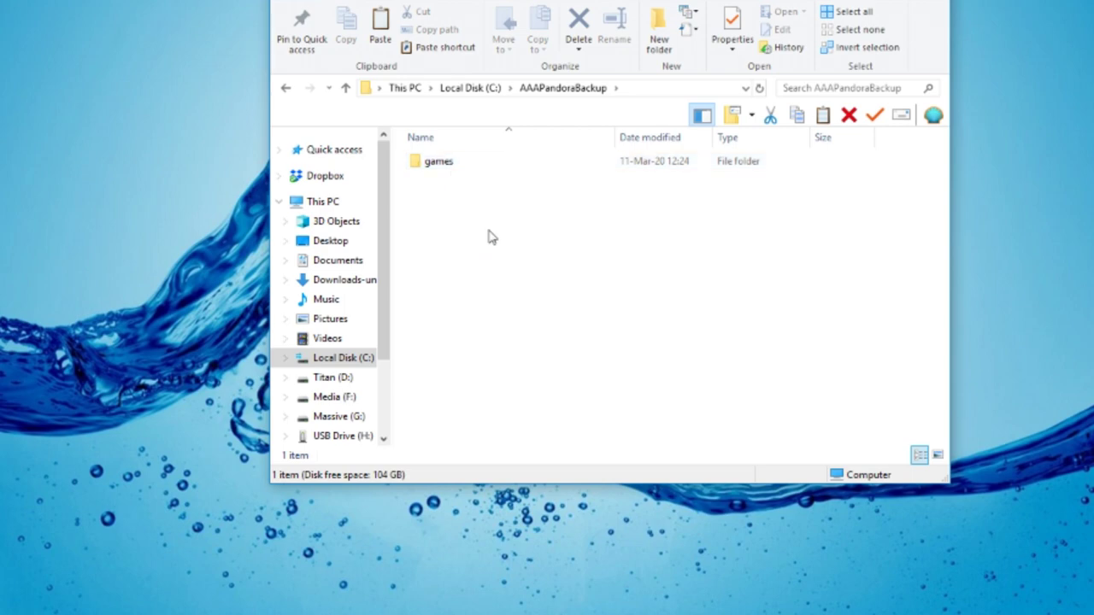
pyautogui.rightClick(439, 166)
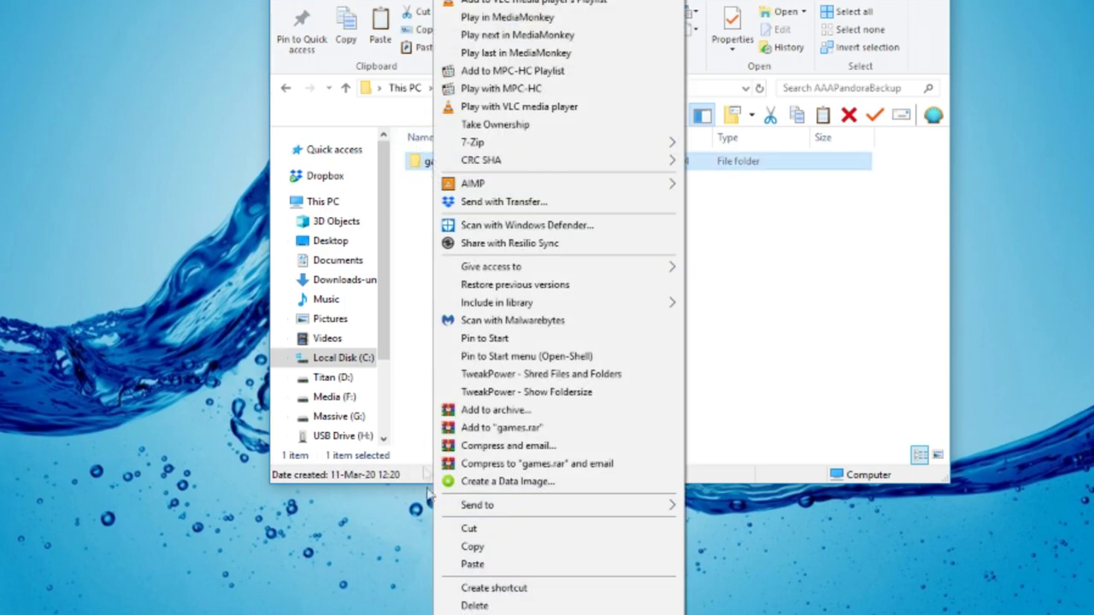
pyautogui.click(472, 547)
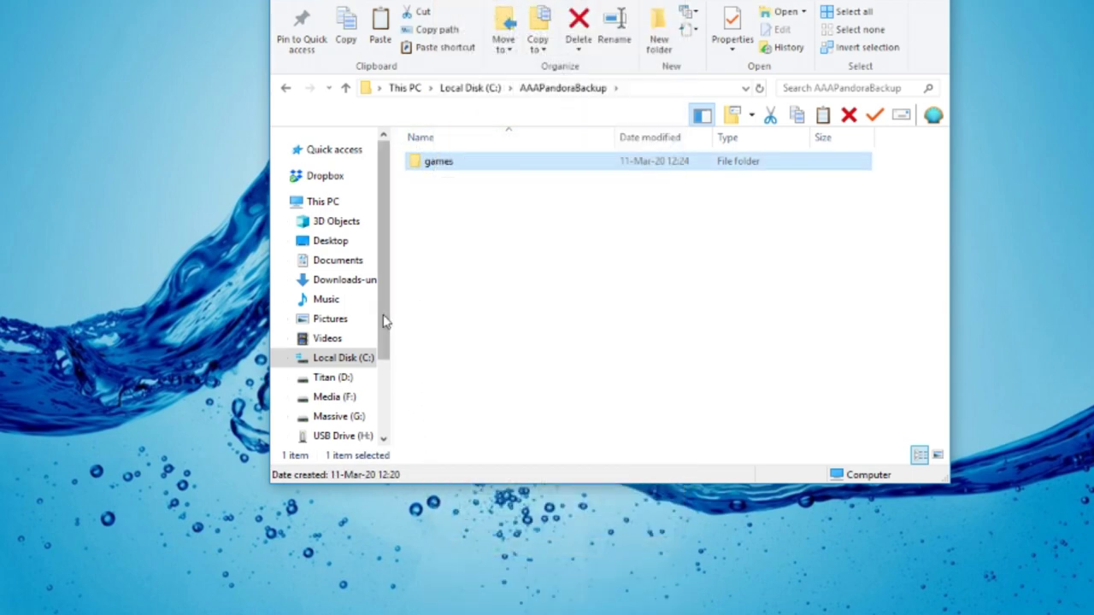
pyautogui.click(342, 436)
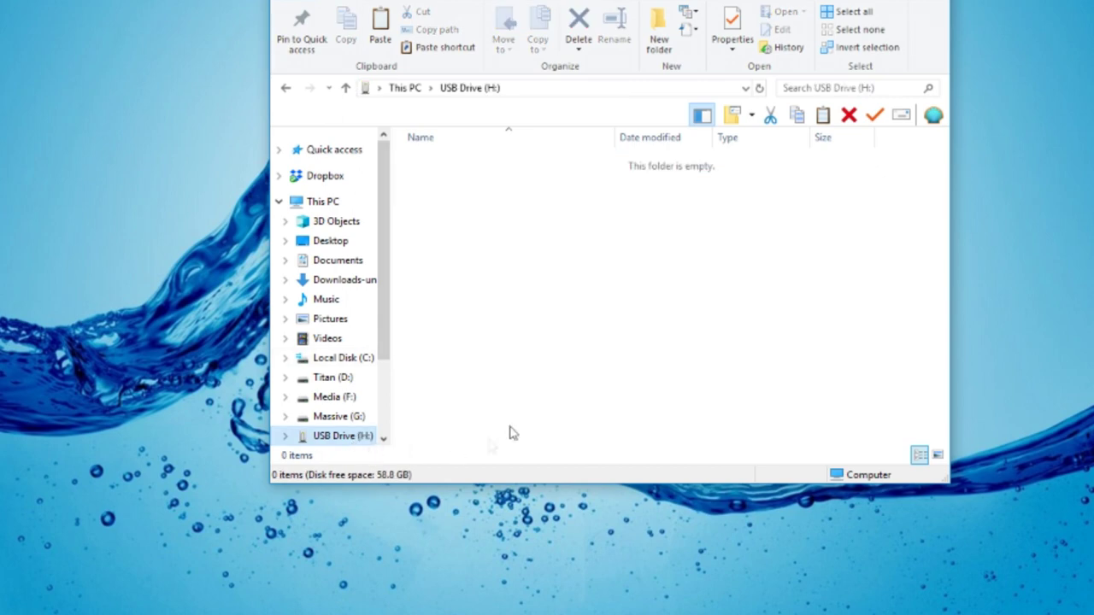
pyautogui.rightClick(504, 253)
pyautogui.click(528, 365)
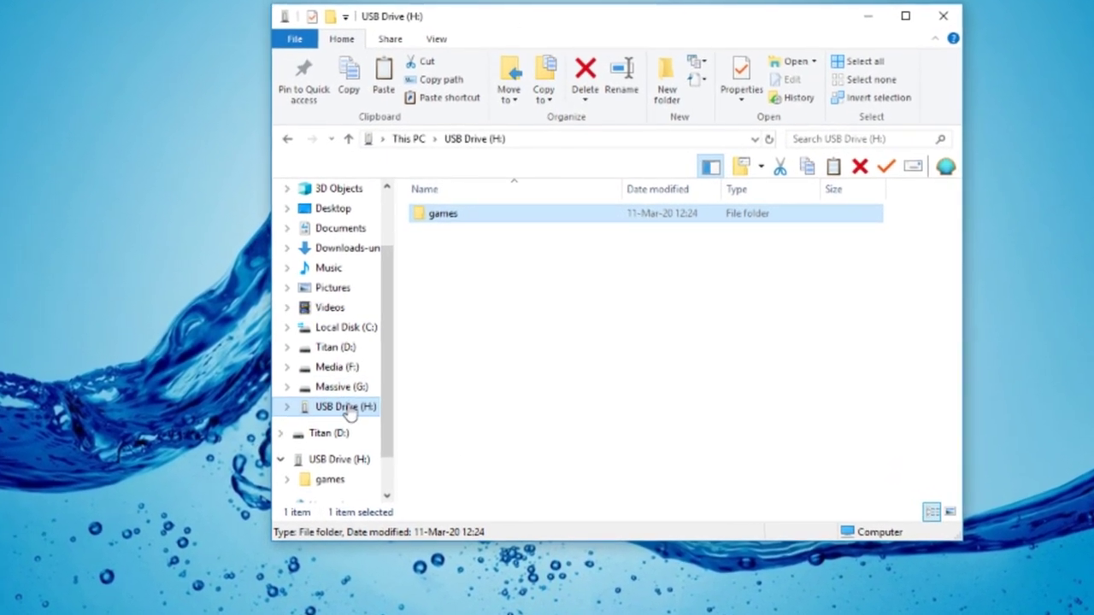
# - Safely eject USB Drive (H:), now holding the games folder, from the navigation pane
pyautogui.rightClick(352, 402)
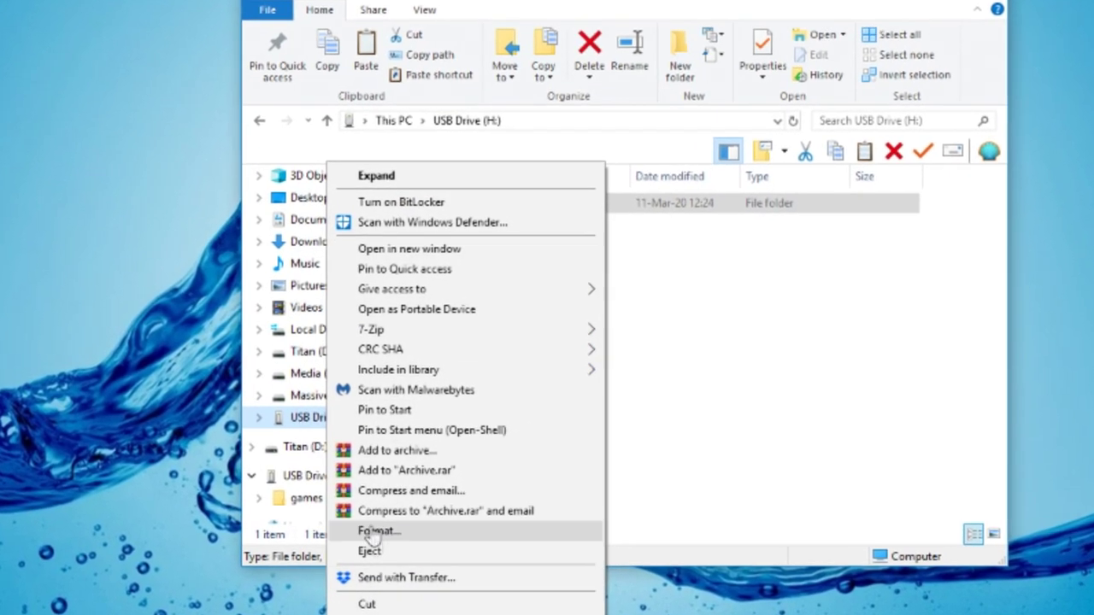
pyautogui.click(402, 567)
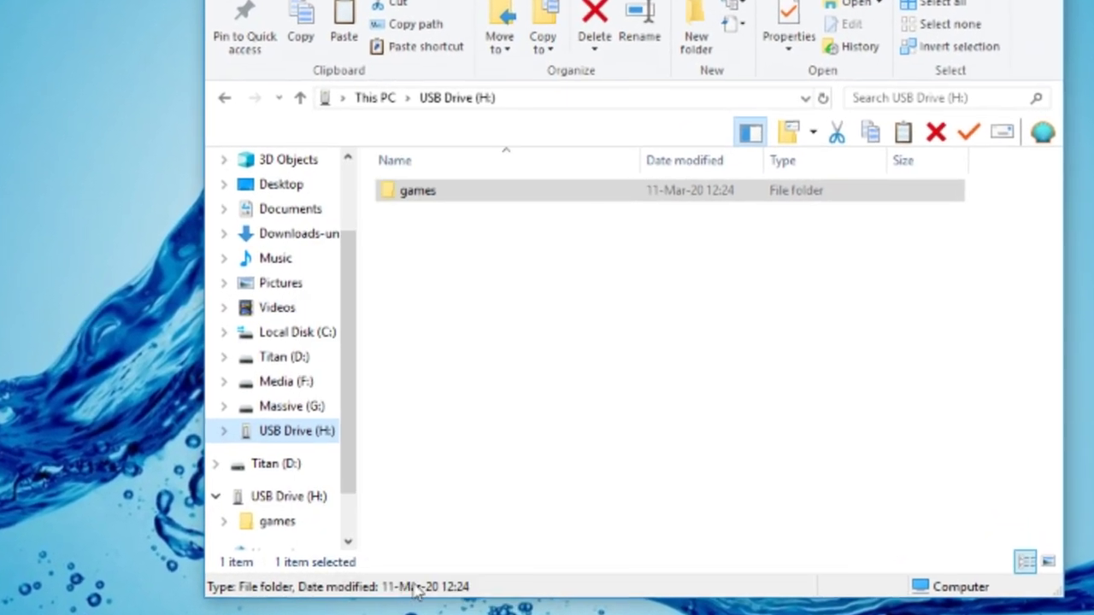